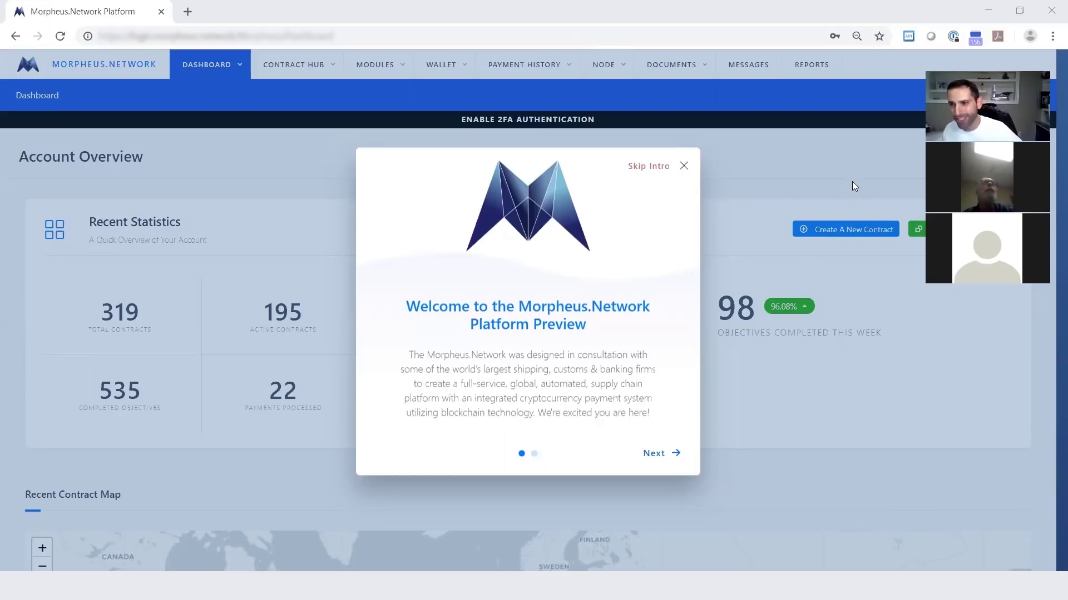
- Skip the welcome intro and scroll through the Account Overview dashboard showing 319 total contracts
click(657, 167)
scroll(658, 257, down, 4)
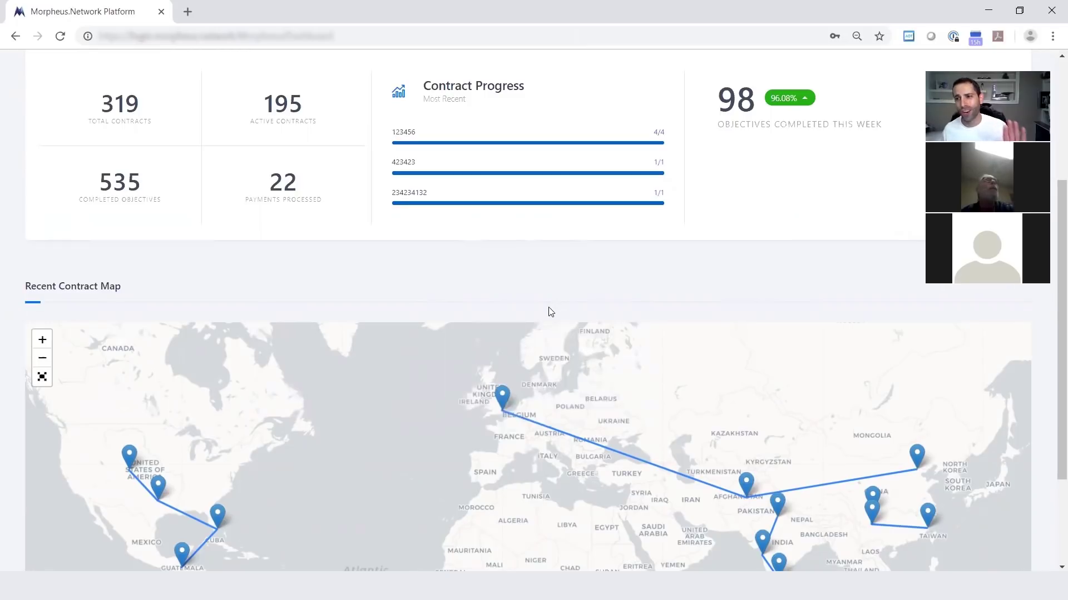
scroll(551, 311, up, 1)
scroll(551, 311, up, 4)
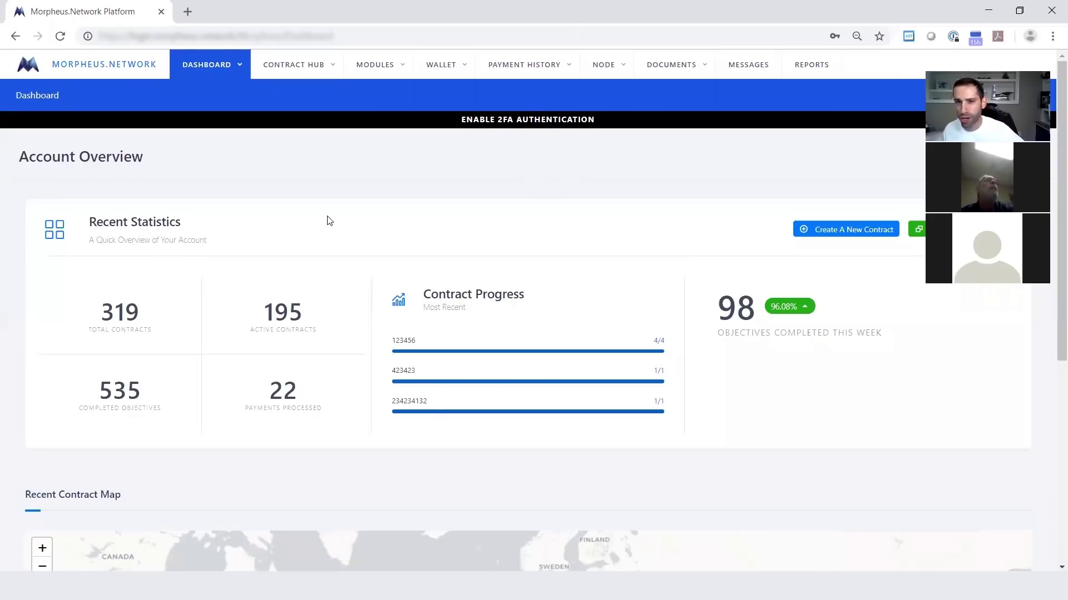
- Create a new contract with the invoice number and date 30-Nov-2018, and submit it
click(303, 70)
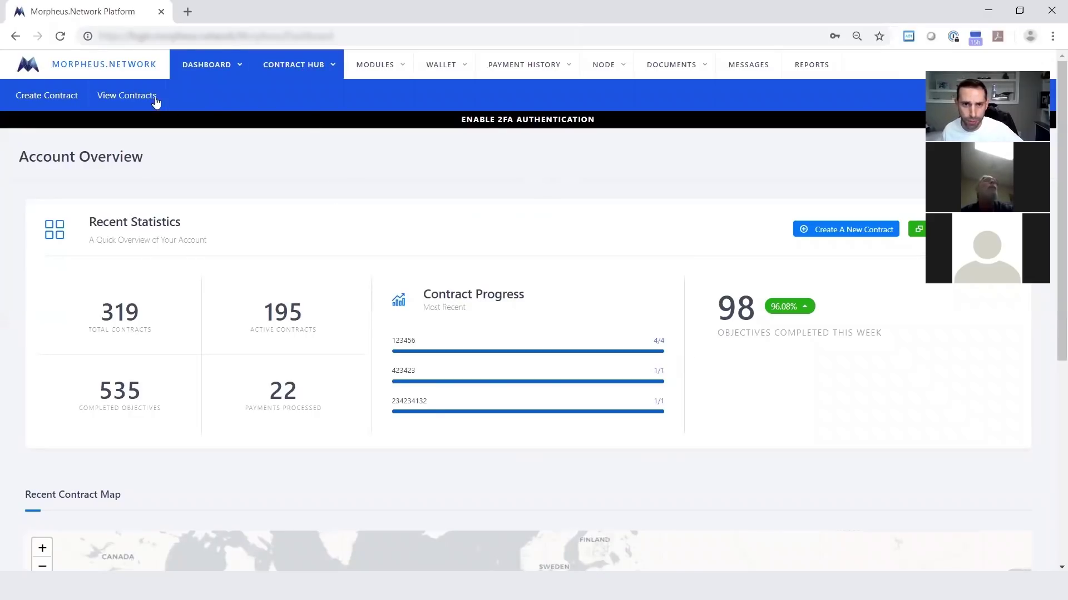
click(56, 100)
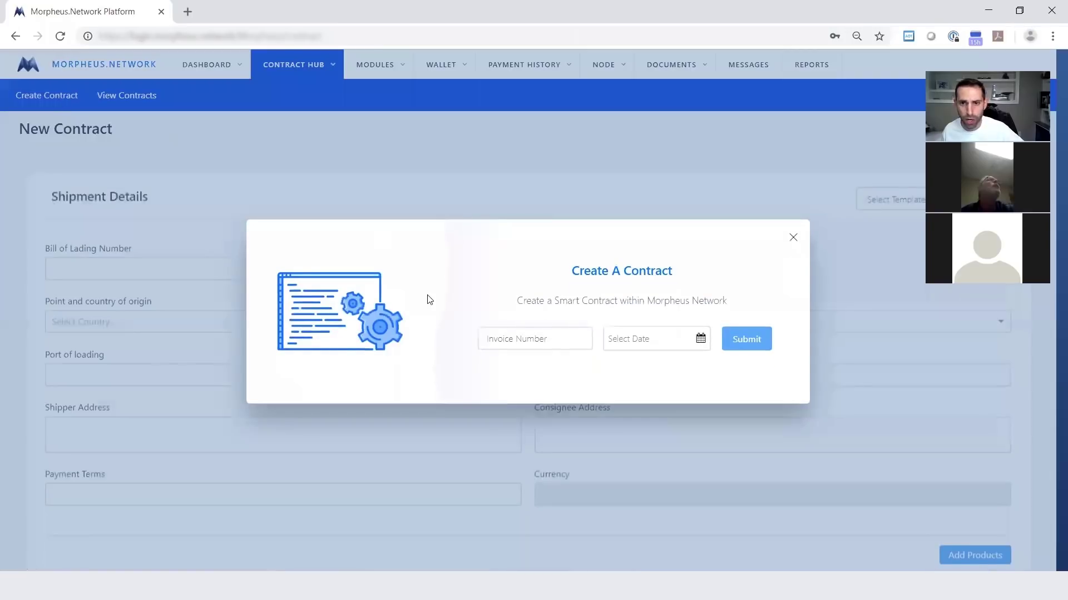
click(492, 337)
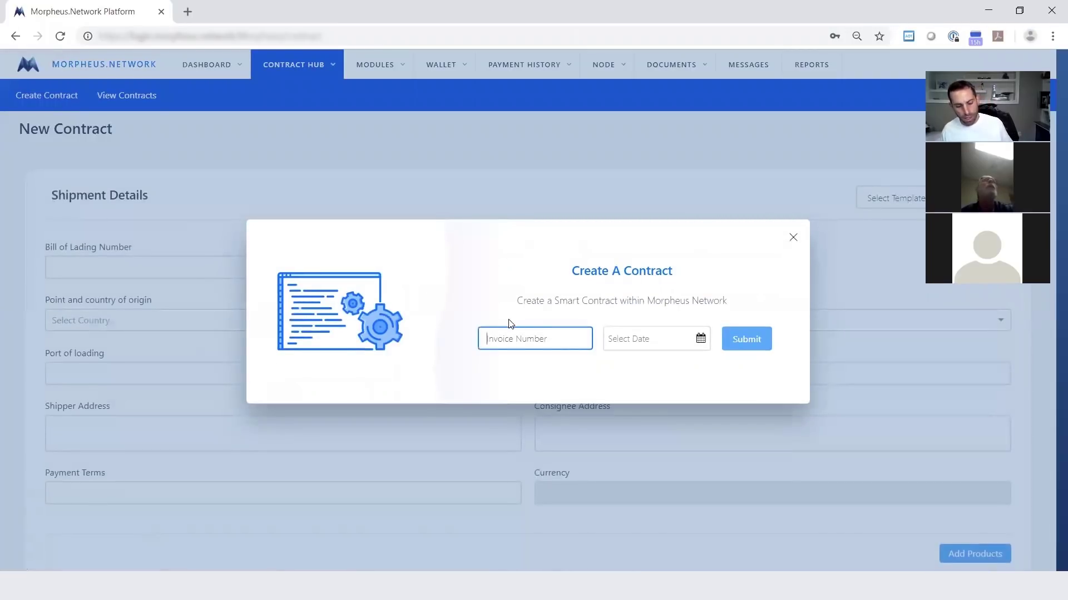
text(54321)
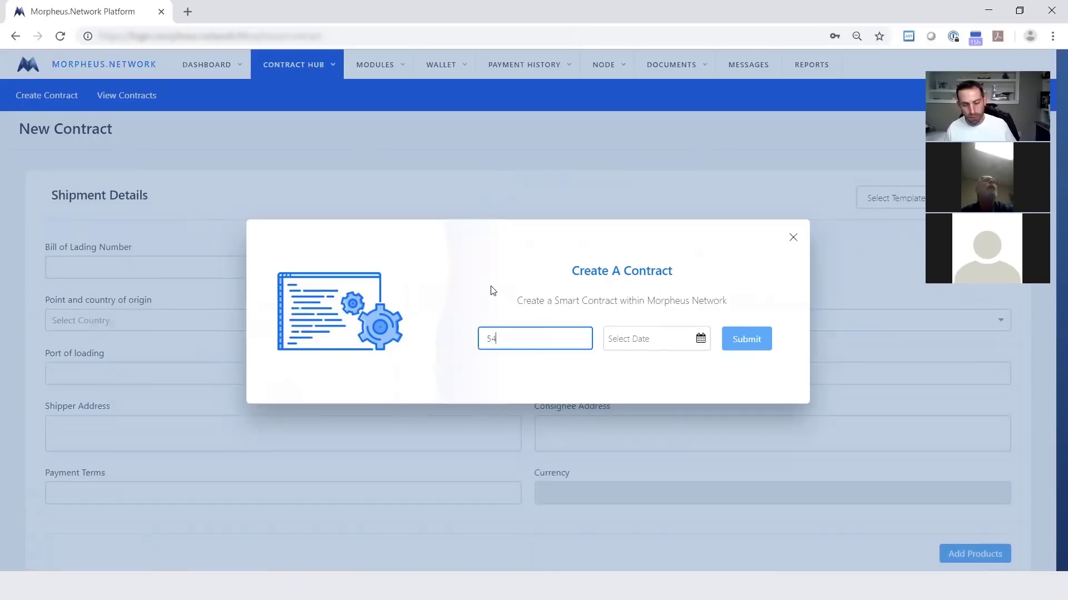
click(701, 340)
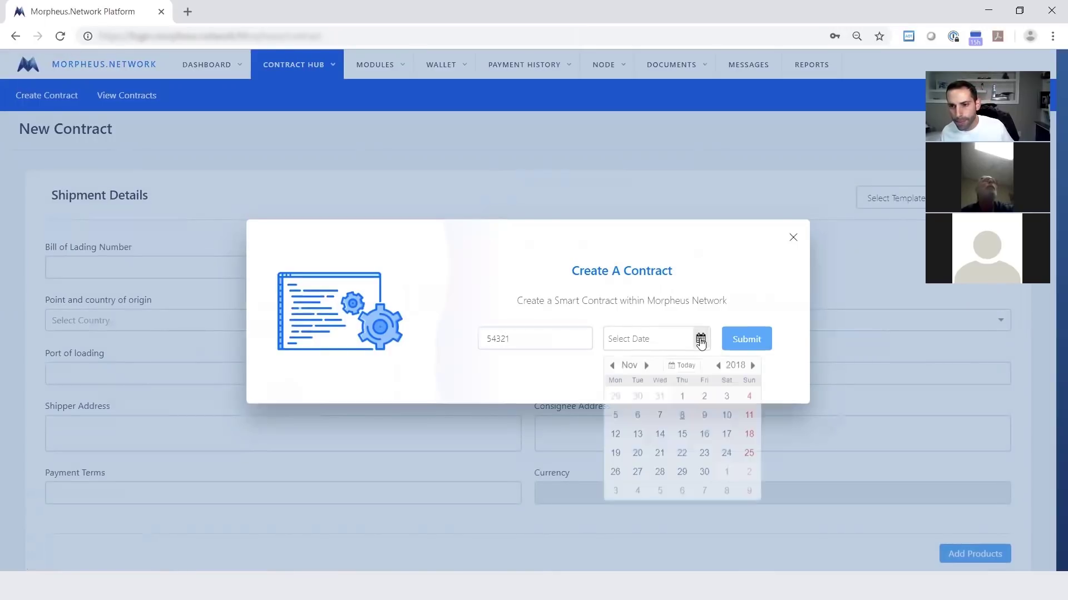
click(705, 473)
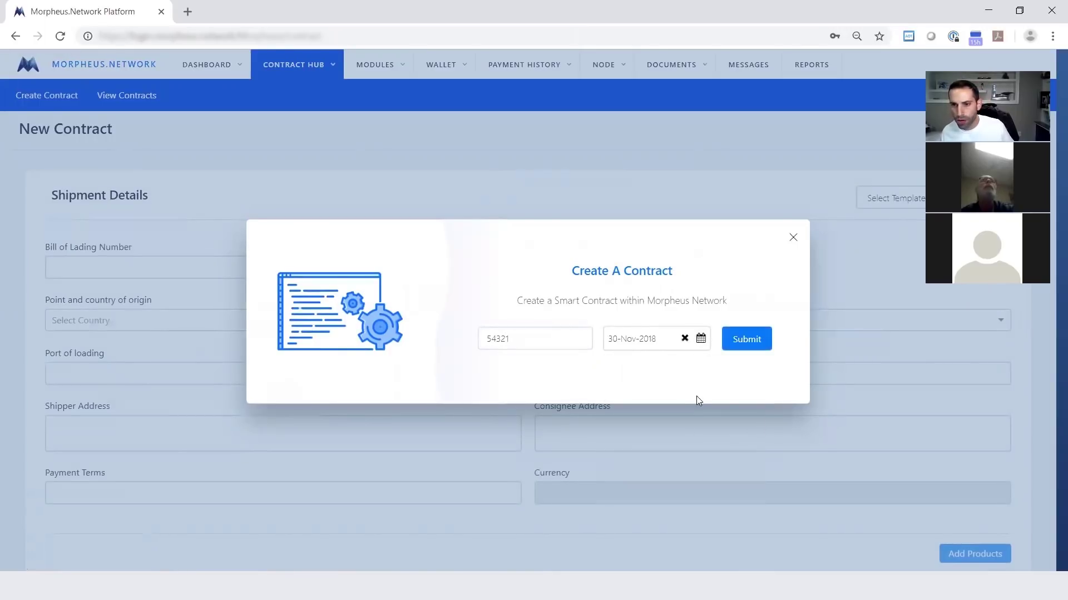
click(753, 347)
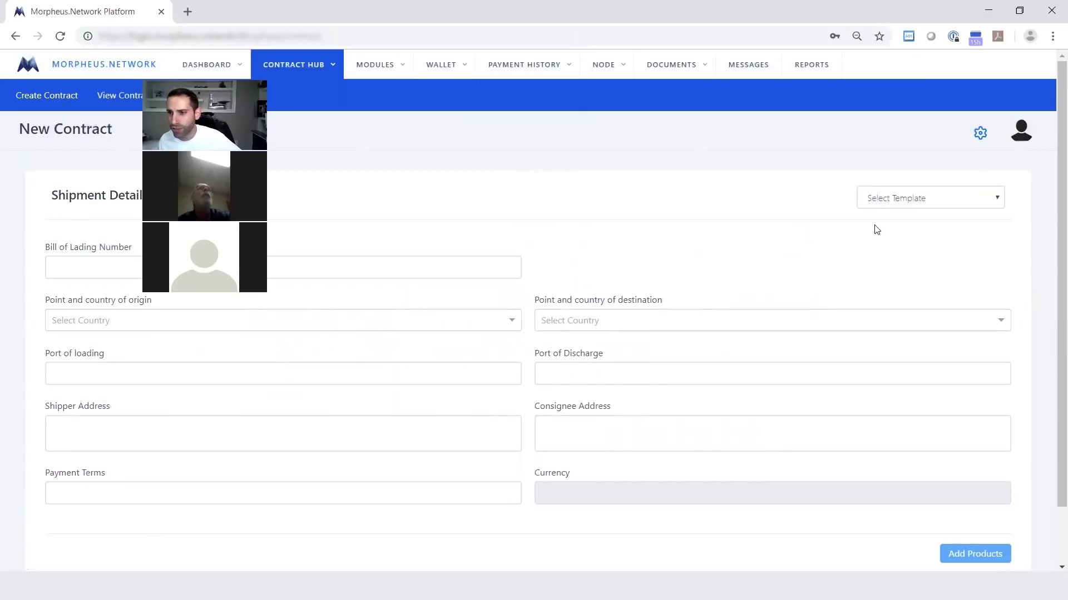
- Fill shipment details from the Canada-to-United States template (On Completion, CAD) and save them
click(905, 199)
click(901, 237)
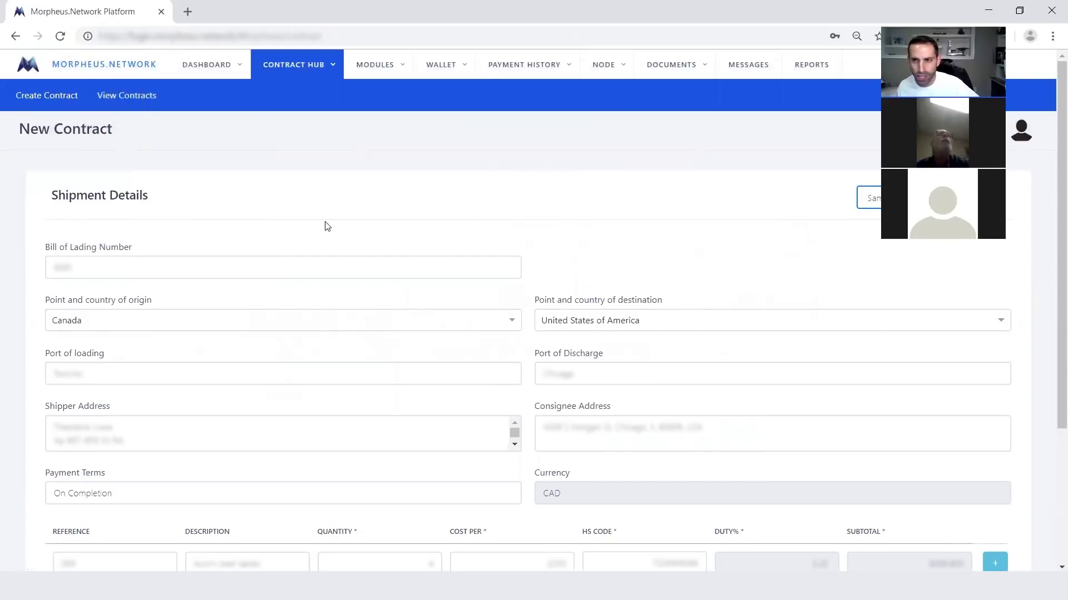
scroll(480, 351, down, 1)
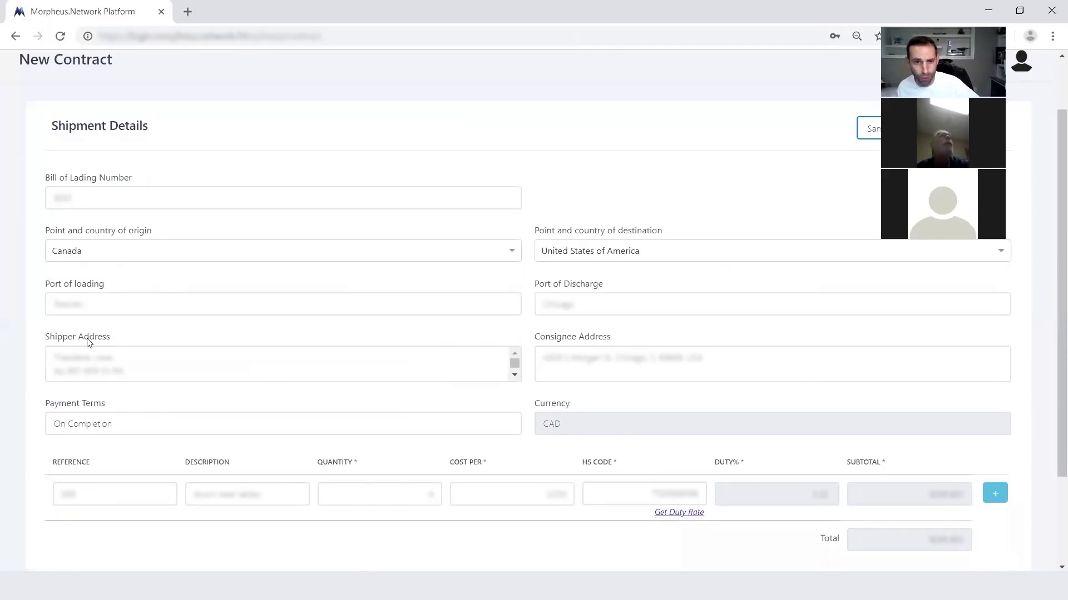
scroll(878, 459, down, 2)
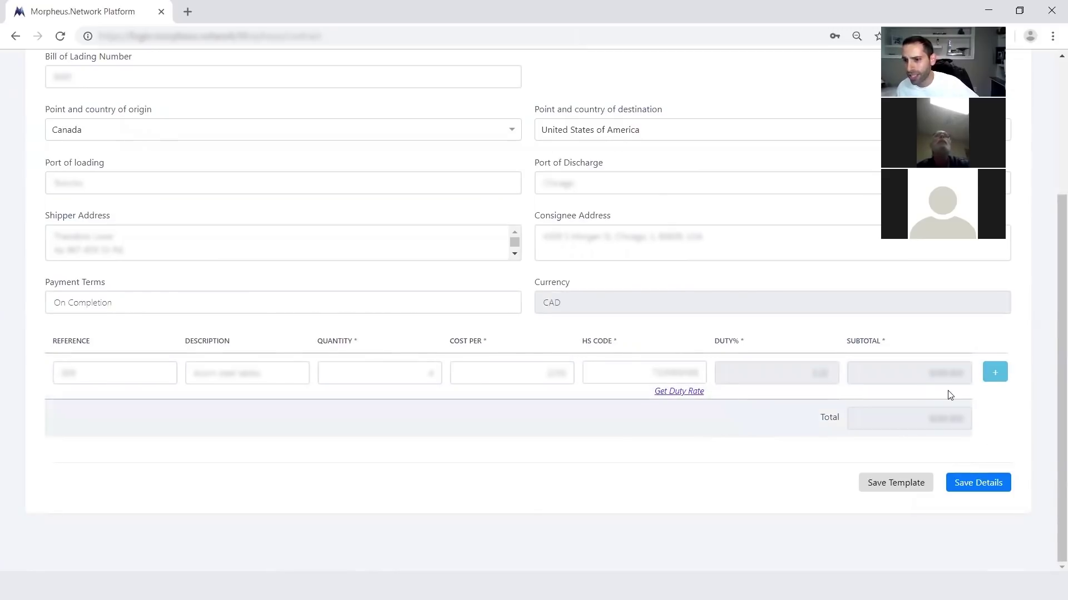
click(986, 486)
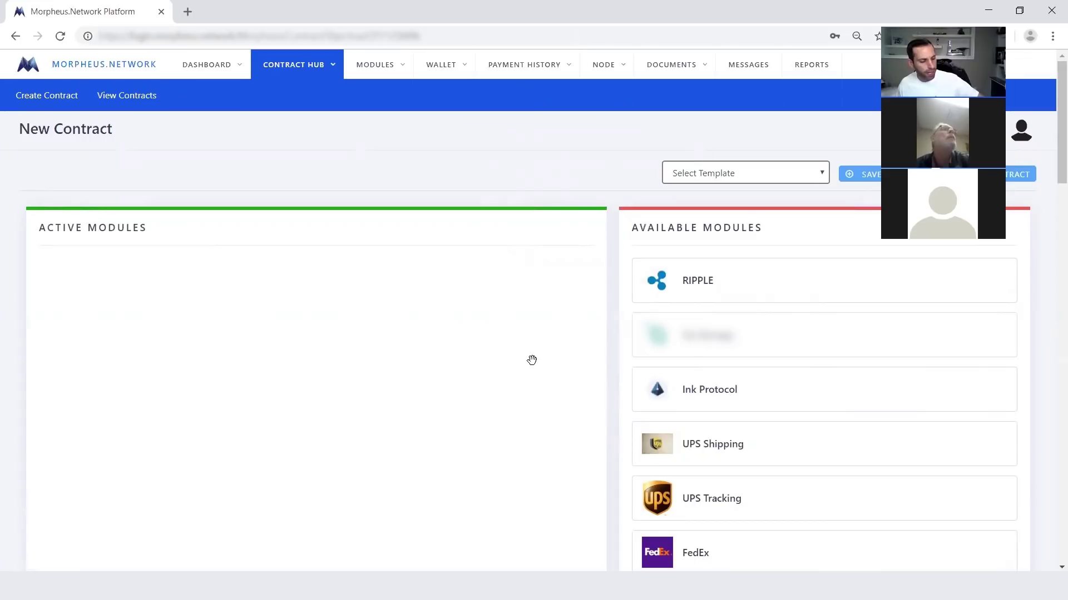
- Add the Schedule payment and Morpheus Email modules to Active Modules
scroll(641, 372, down, 4)
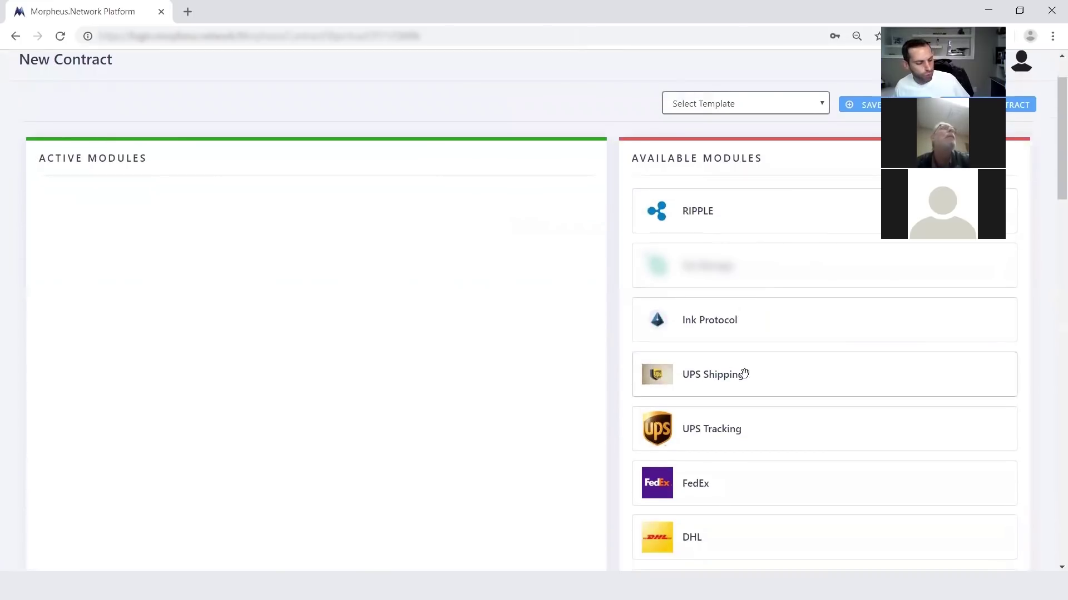
scroll(738, 378, down, 14)
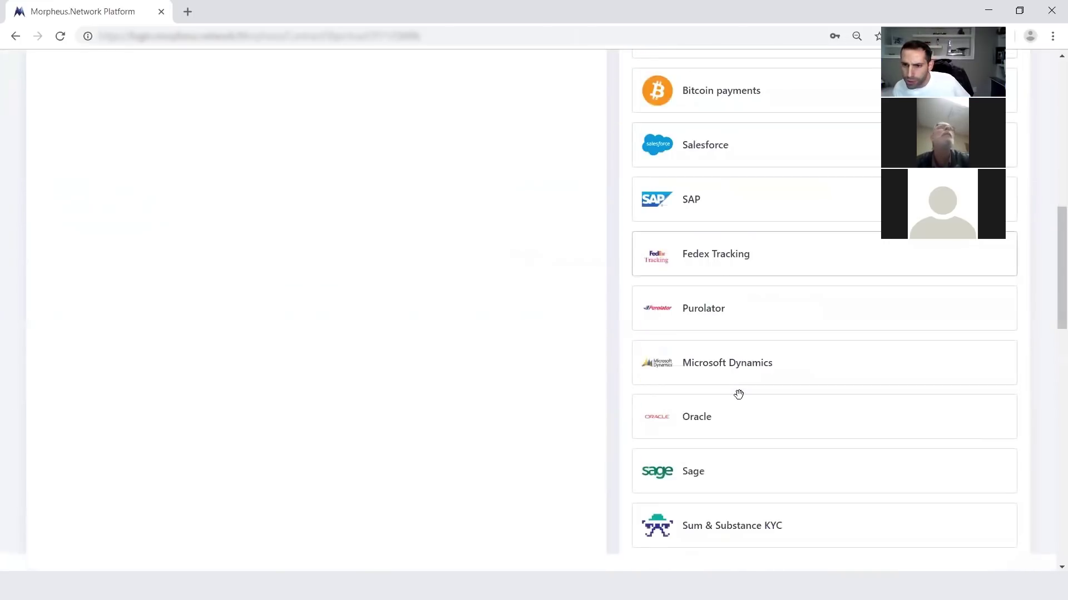
scroll(734, 401, down, 8)
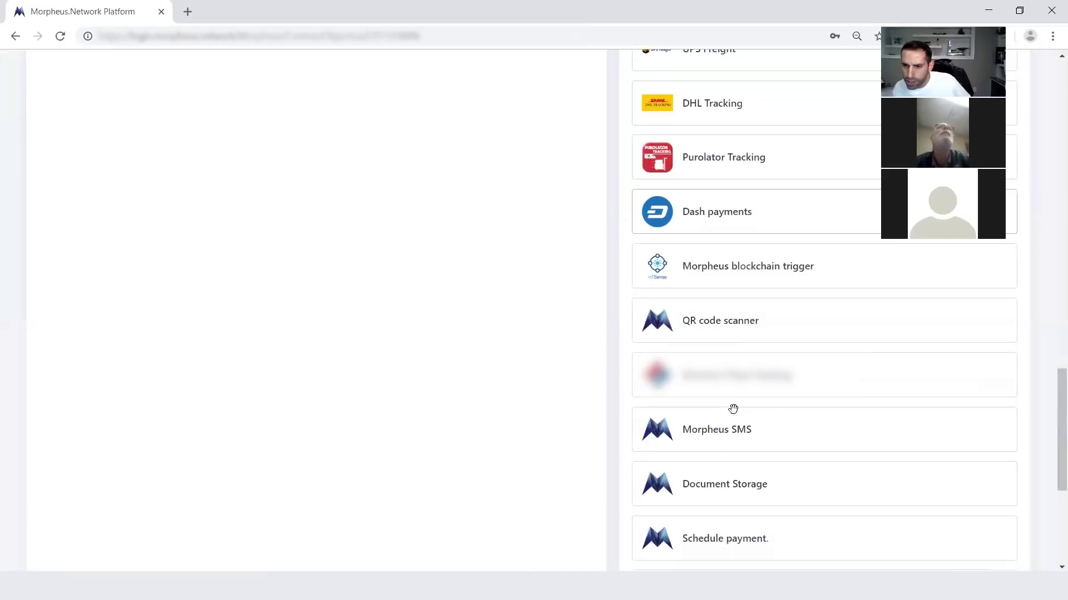
drag(772, 472, 296, 241)
scroll(799, 427, down, 4)
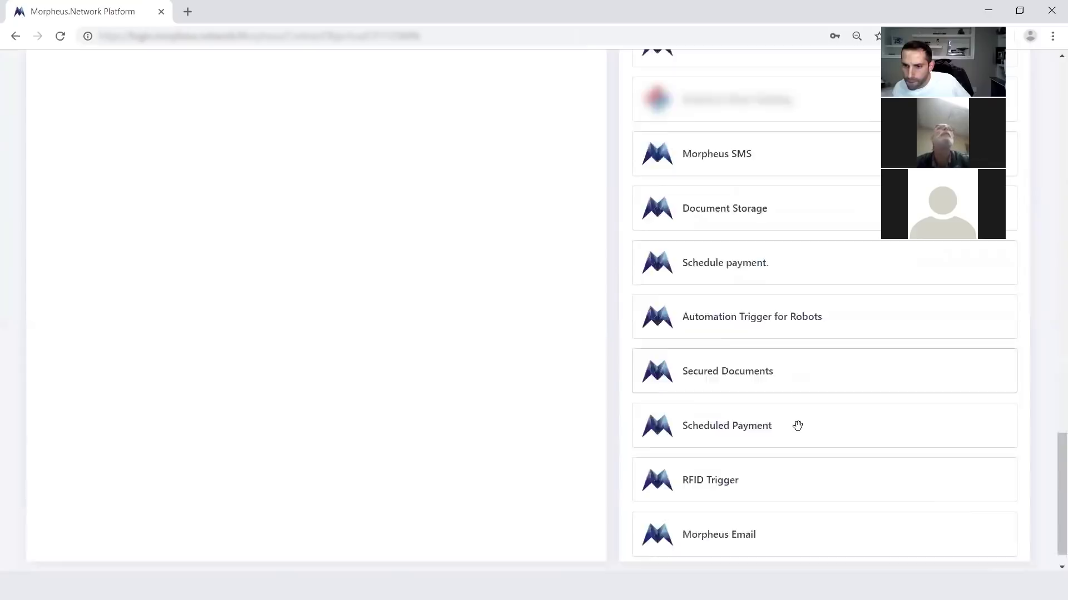
drag(504, 378, 288, 211)
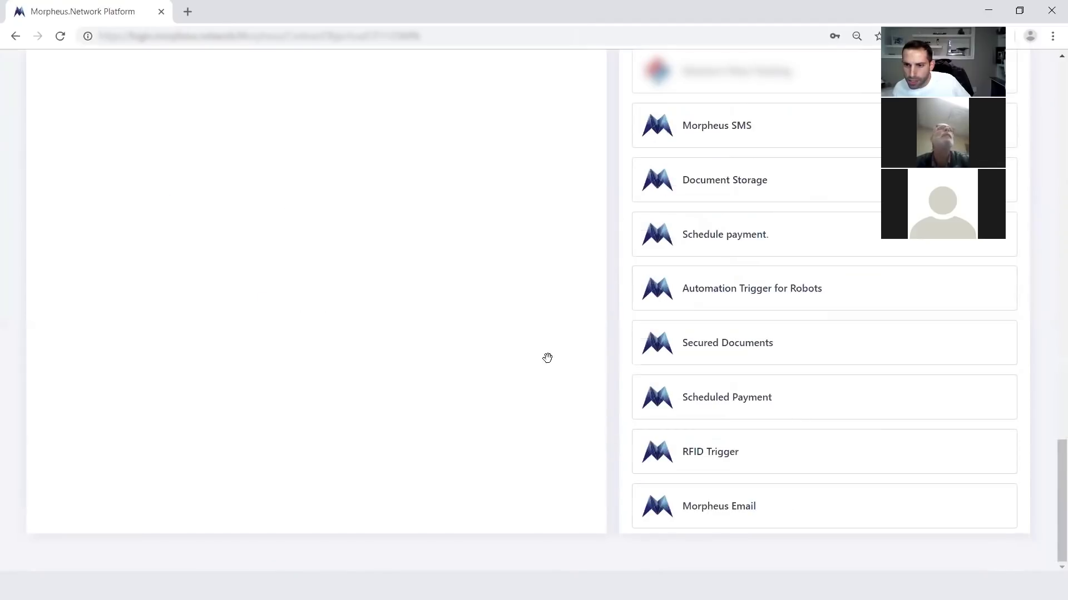
- Add the QR code scanner and Document Storage modules to Active Modules
scroll(768, 398, up, 6)
scroll(771, 401, up, 5)
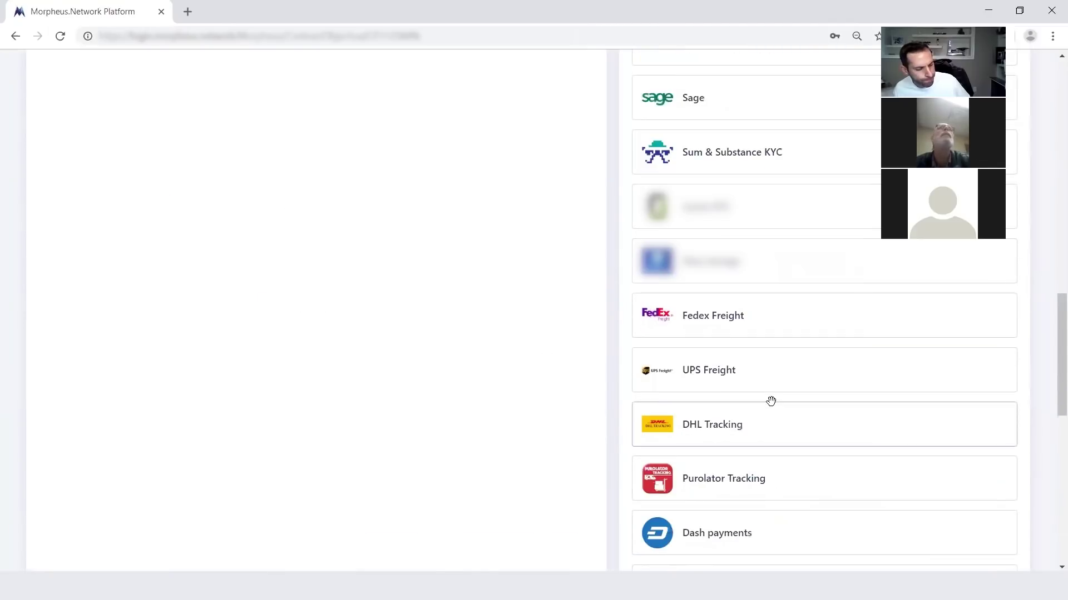
scroll(770, 401, up, 8)
scroll(768, 401, down, 1)
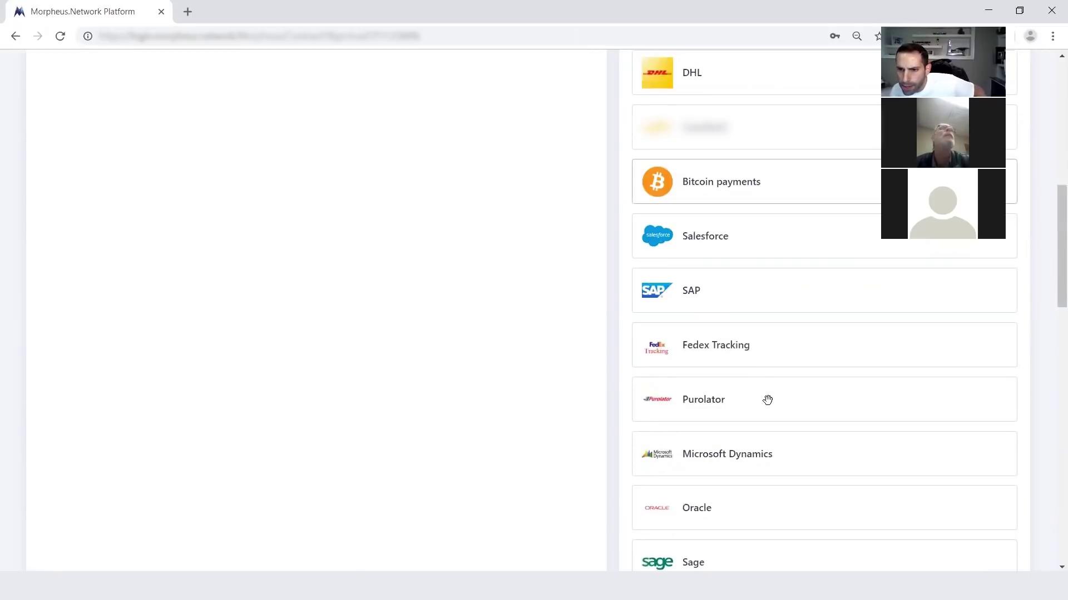
scroll(767, 399, down, 12)
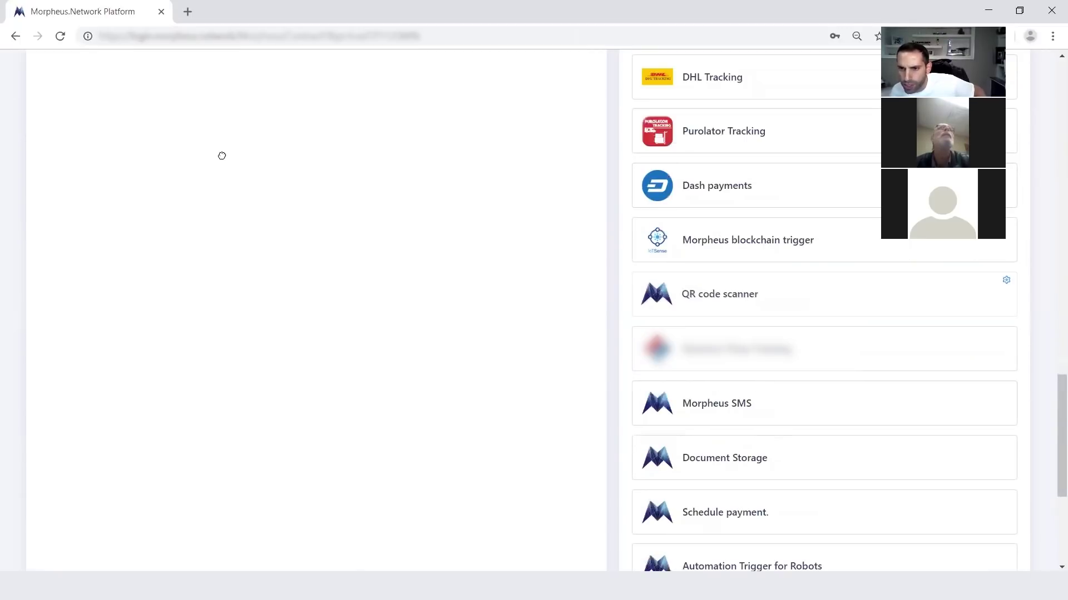
drag(222, 155, 220, 152)
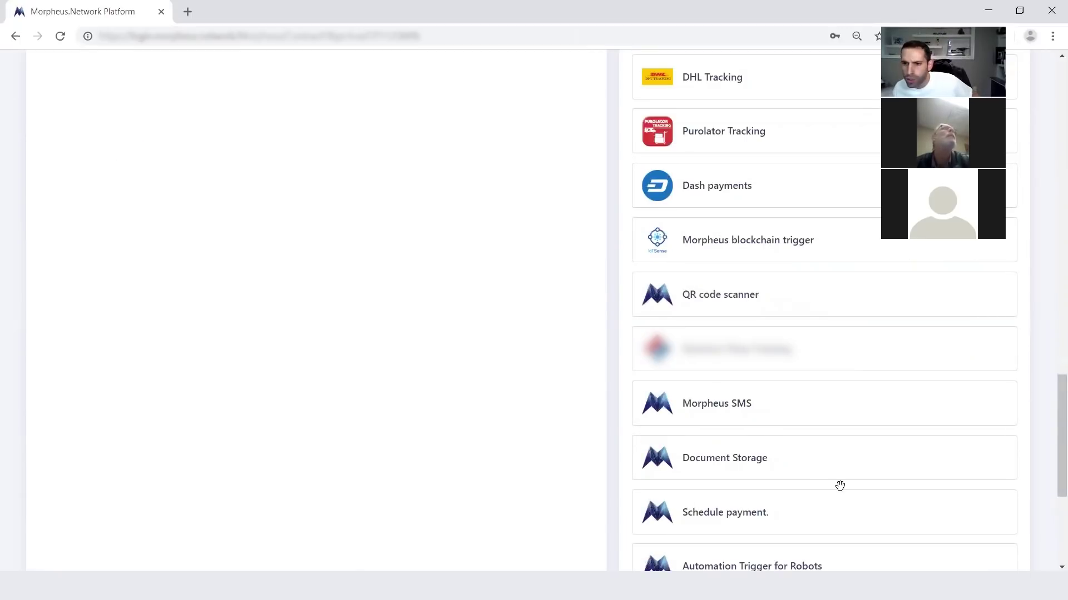
drag(775, 451, 283, 181)
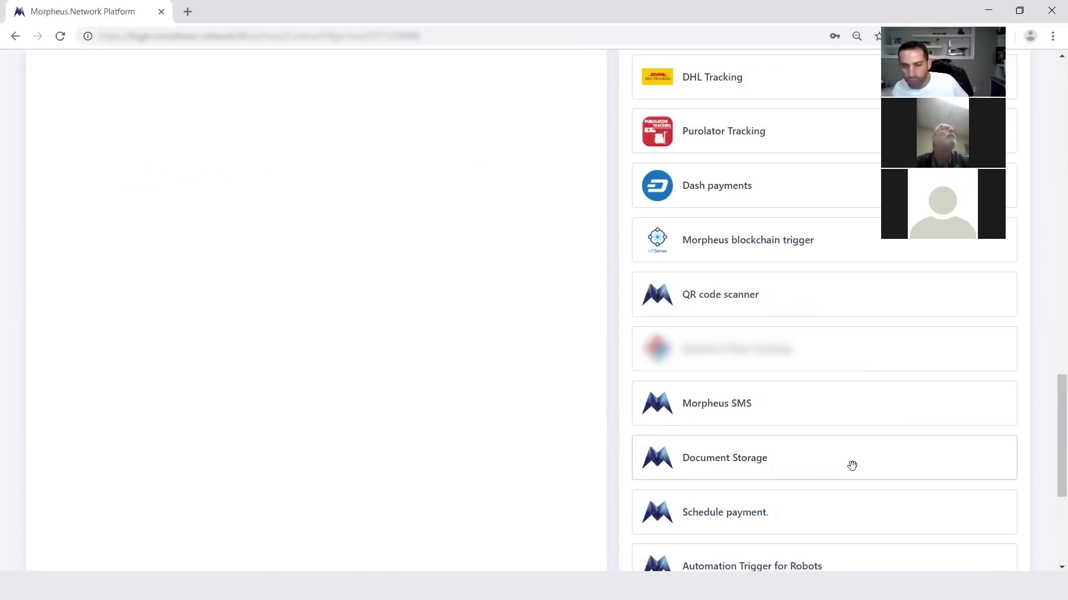
scroll(369, 381, up, 20)
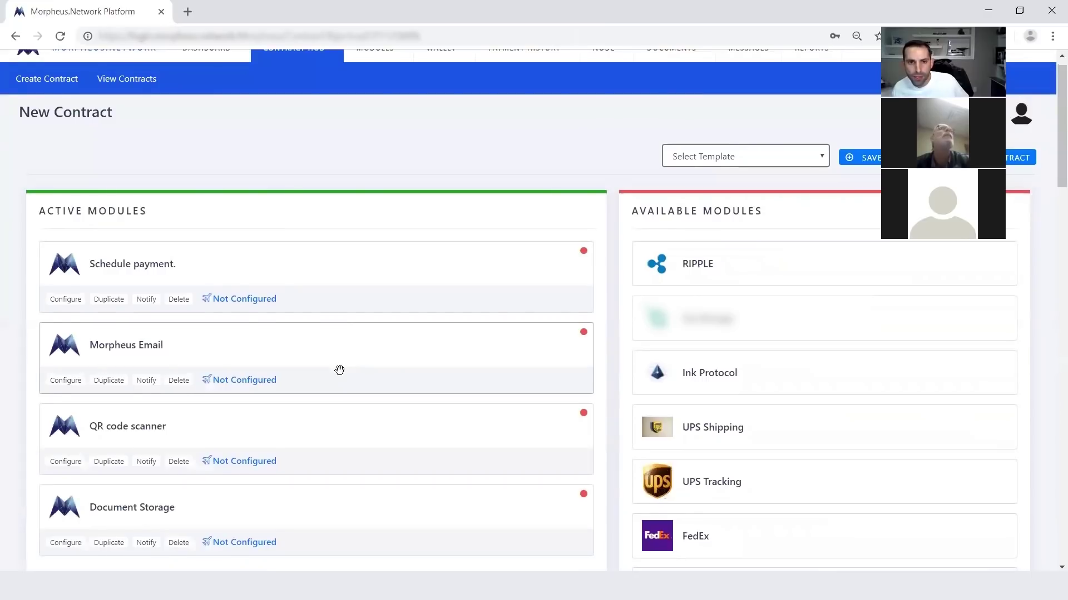
- Add a second Morpheus Email module and move QR code scanner to the top, viewing its settings
scroll(339, 370, down, 2)
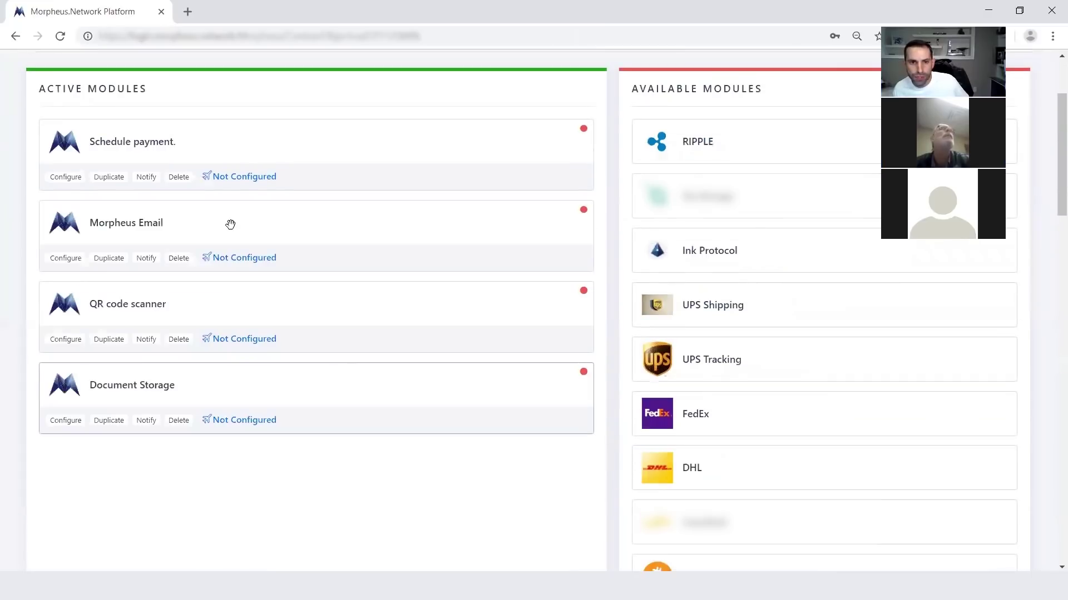
click(110, 259)
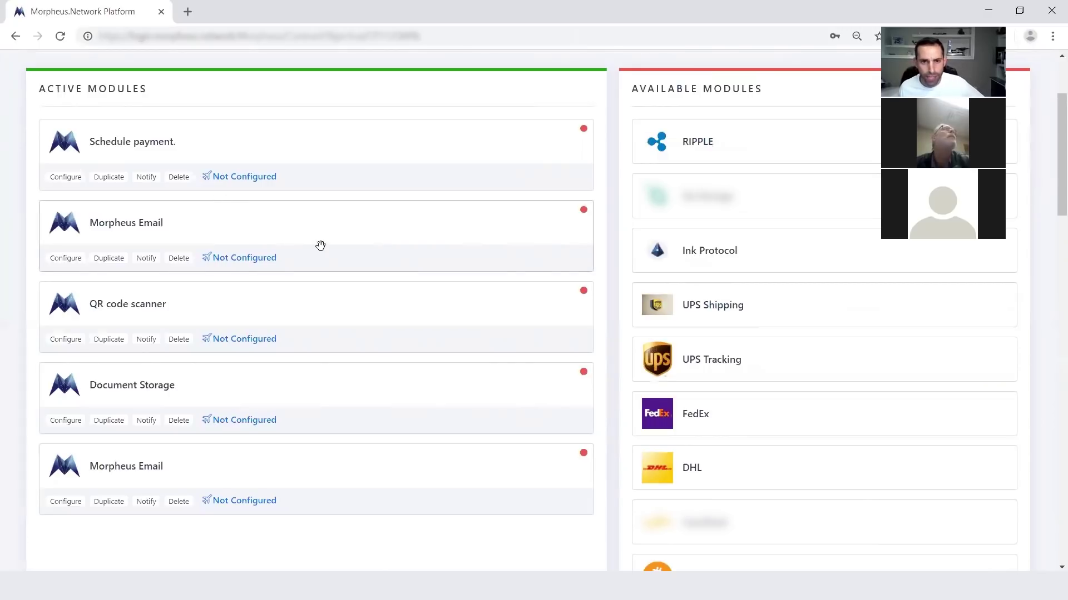
drag(312, 326, 127, 153)
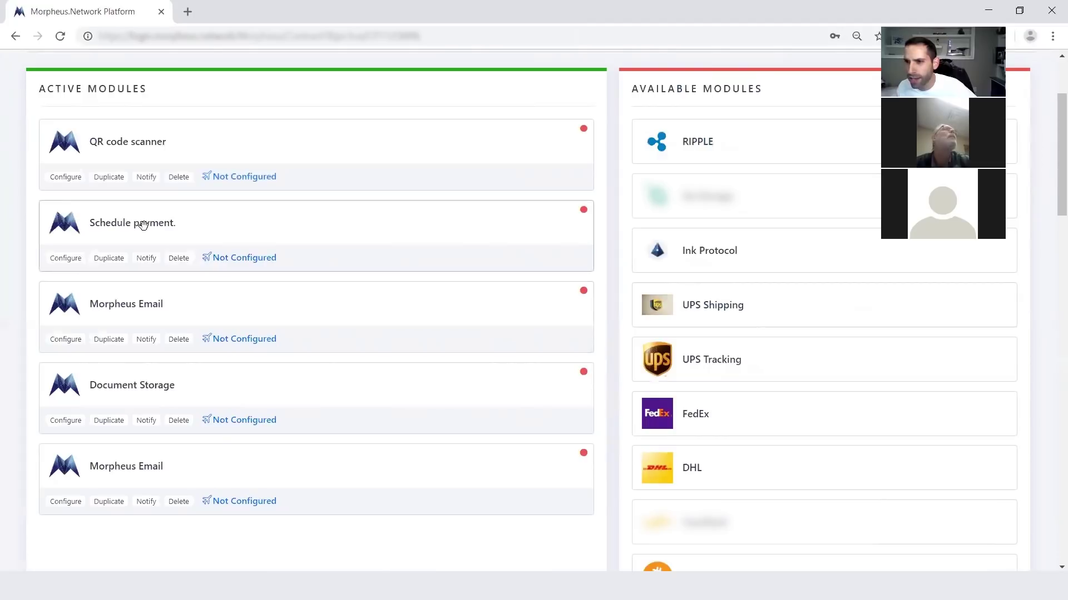
click(66, 178)
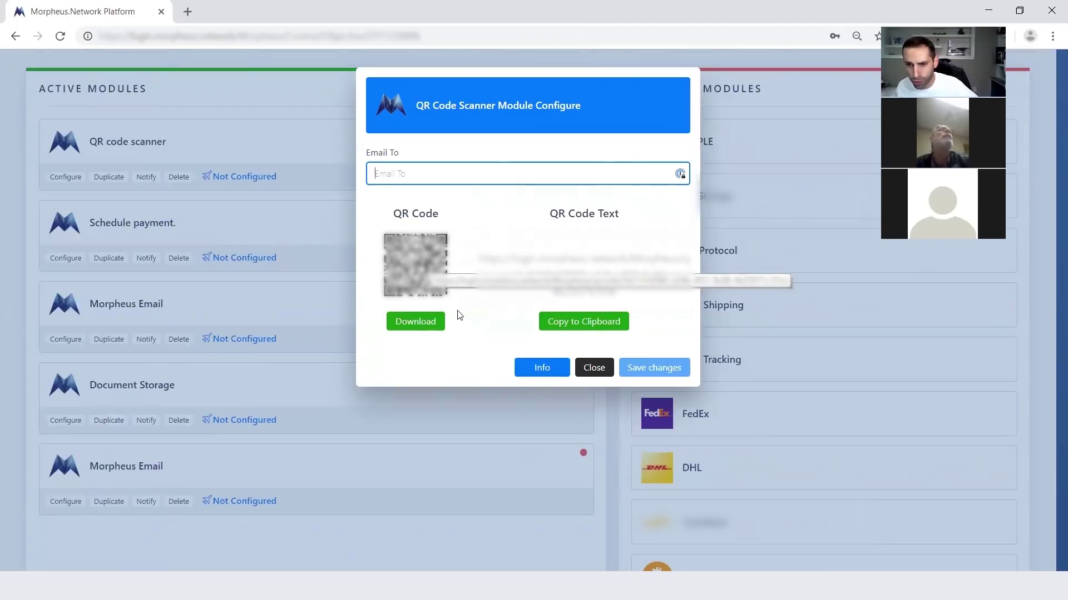
click(593, 367)
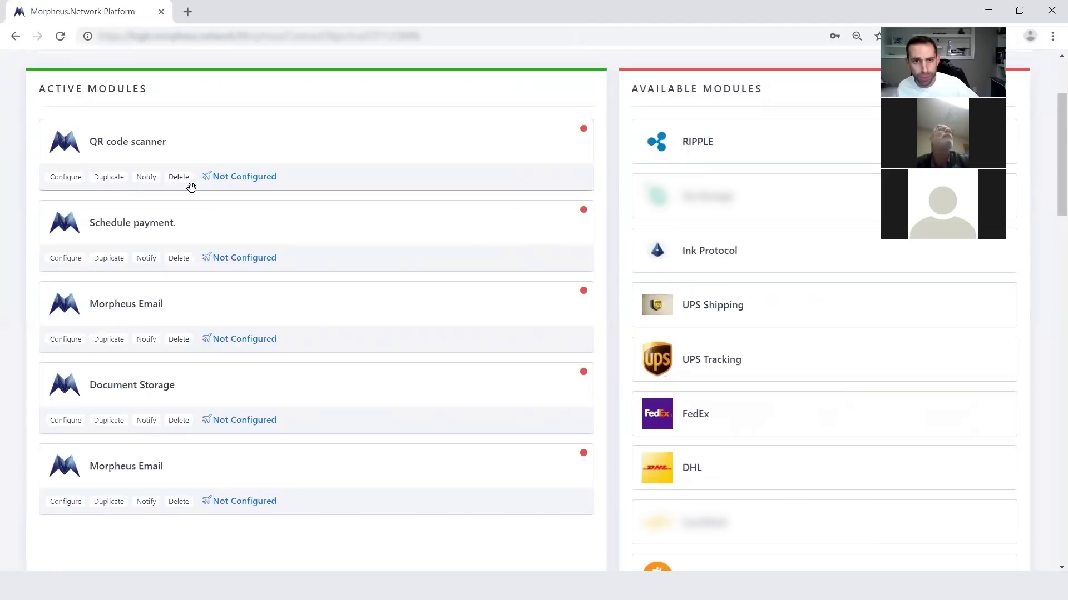
- Remove the QR code scanner module and set Schedule payment to fiat-to-fiat
click(178, 177)
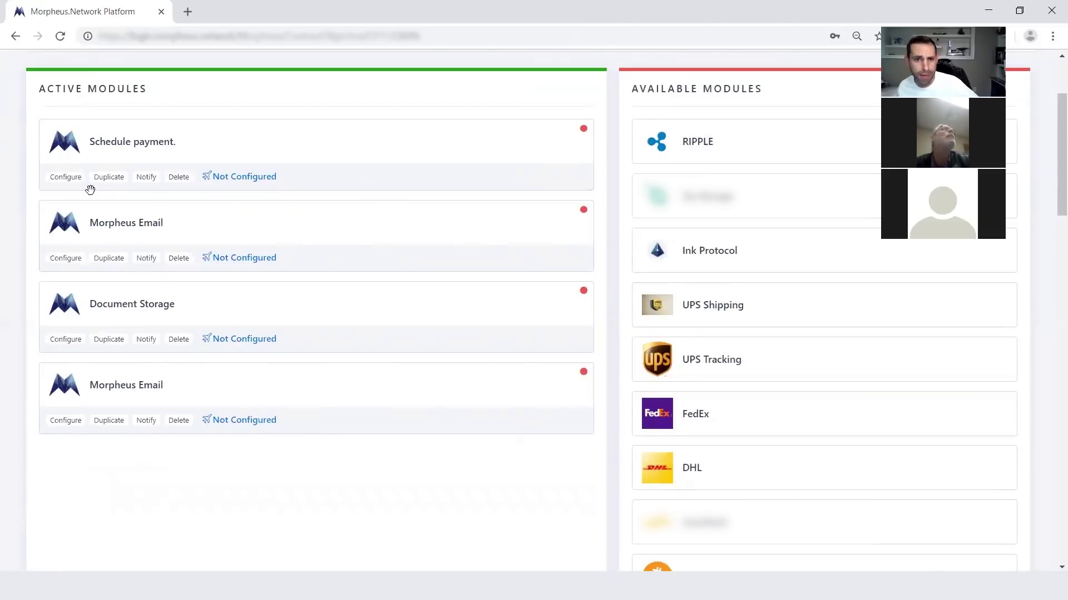
click(66, 177)
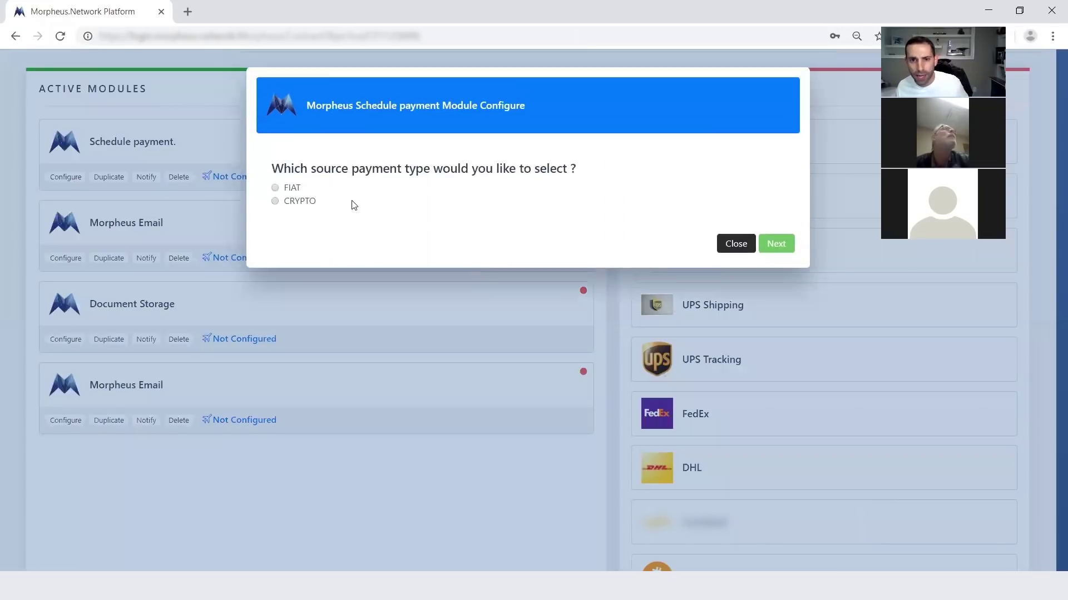
click(275, 187)
click(780, 245)
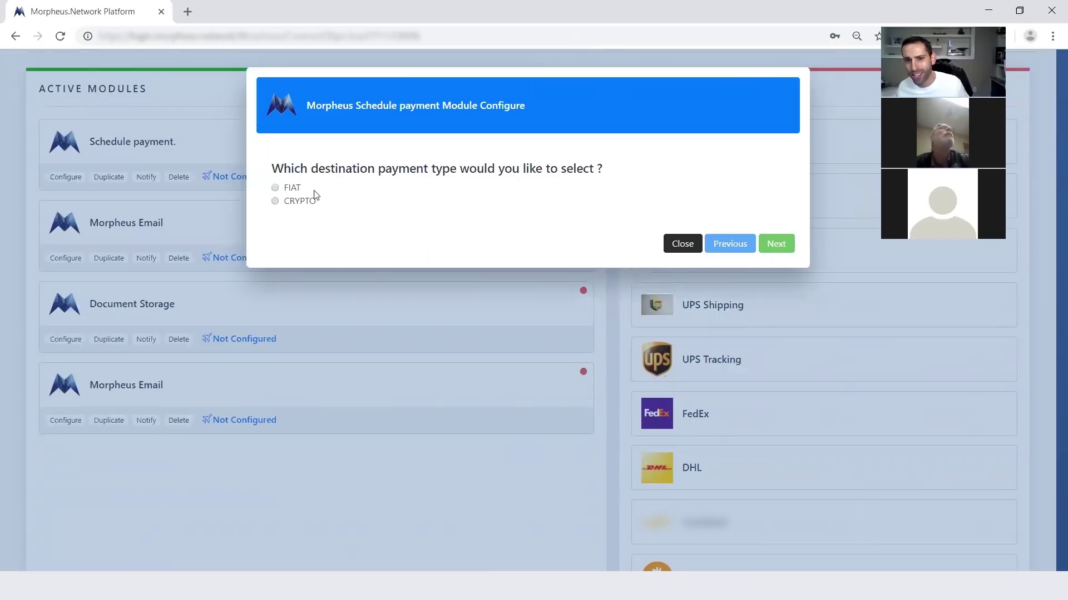
click(293, 188)
click(760, 248)
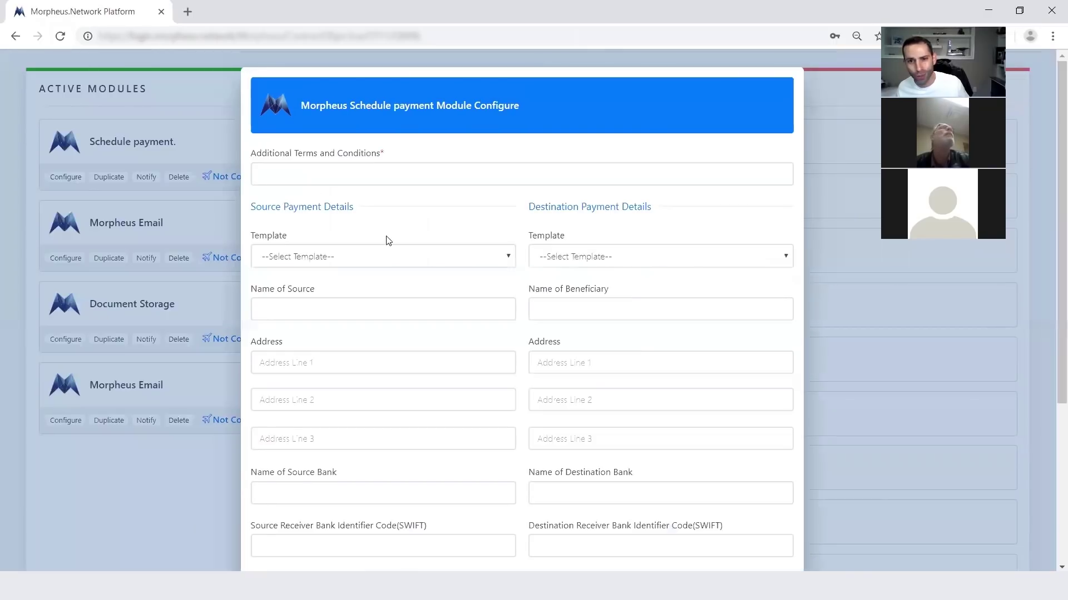
- Enter terms 'payment in full' and pick templates payment-10 (source) and payment-12 (destination)
click(347, 182)
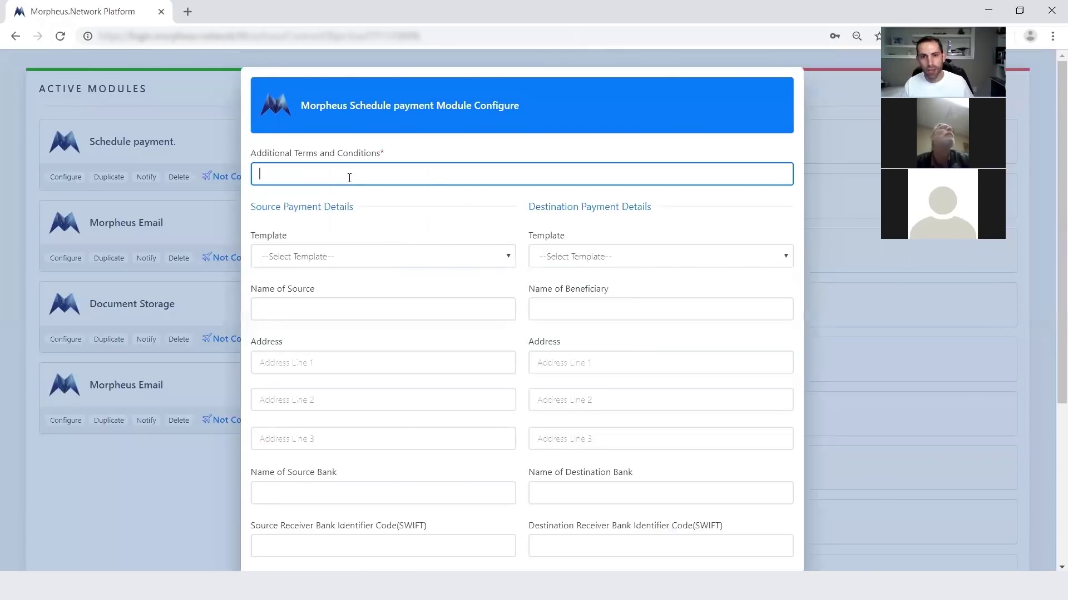
text(payment in full)
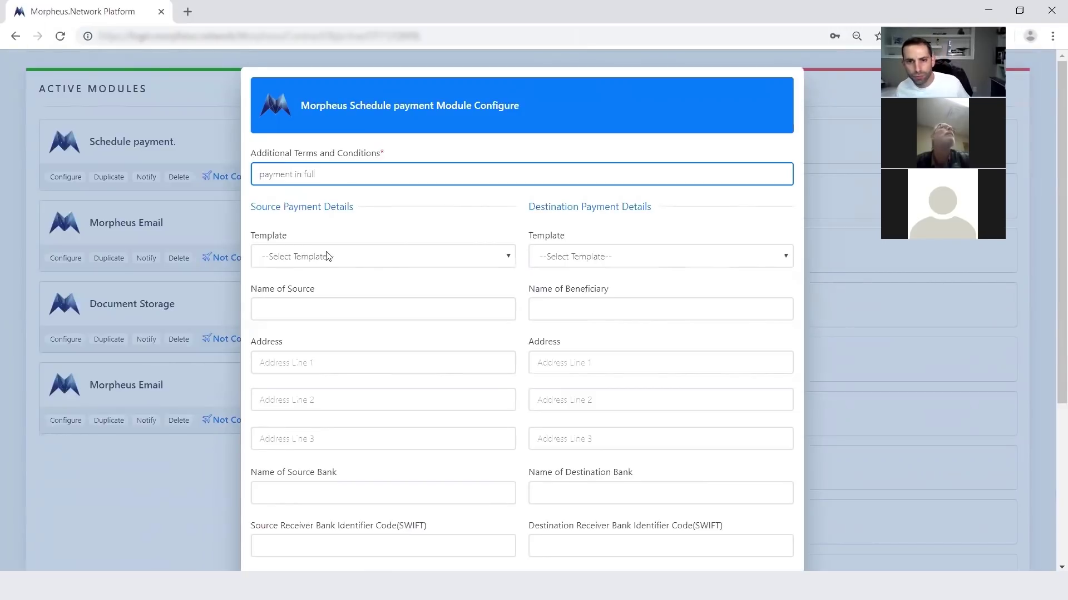
click(327, 256)
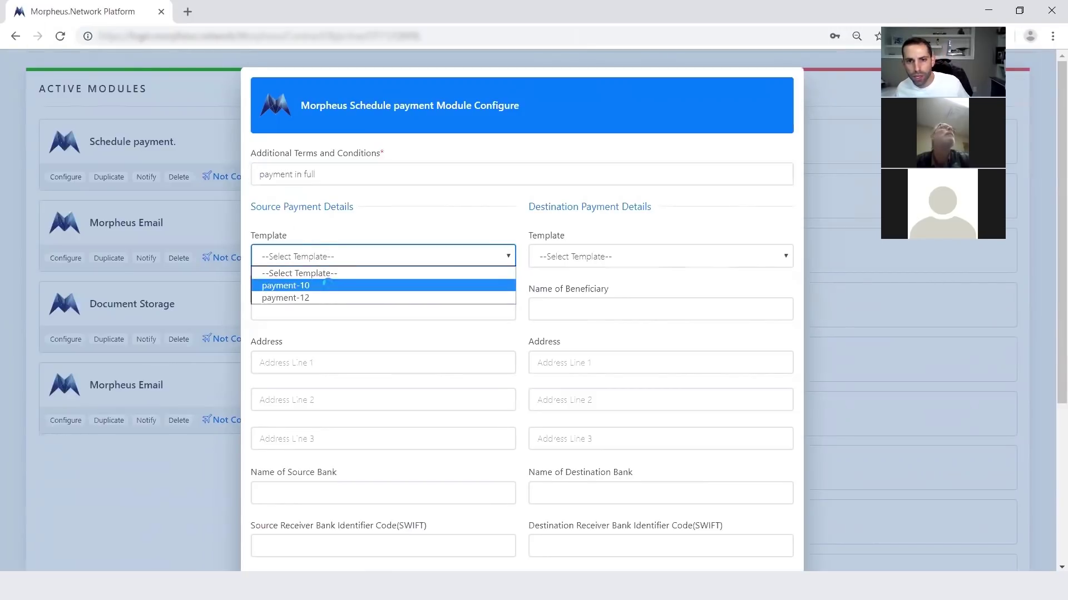
click(328, 284)
click(605, 263)
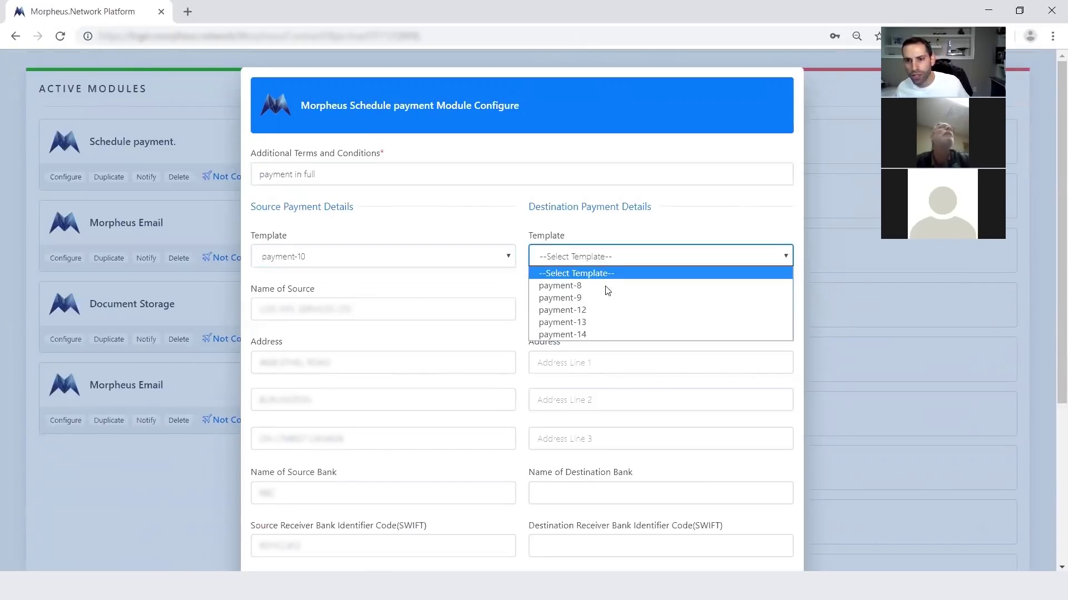
click(603, 310)
- Set the source currency to United States Dollar and the amount to 5
scroll(586, 336, down, 4)
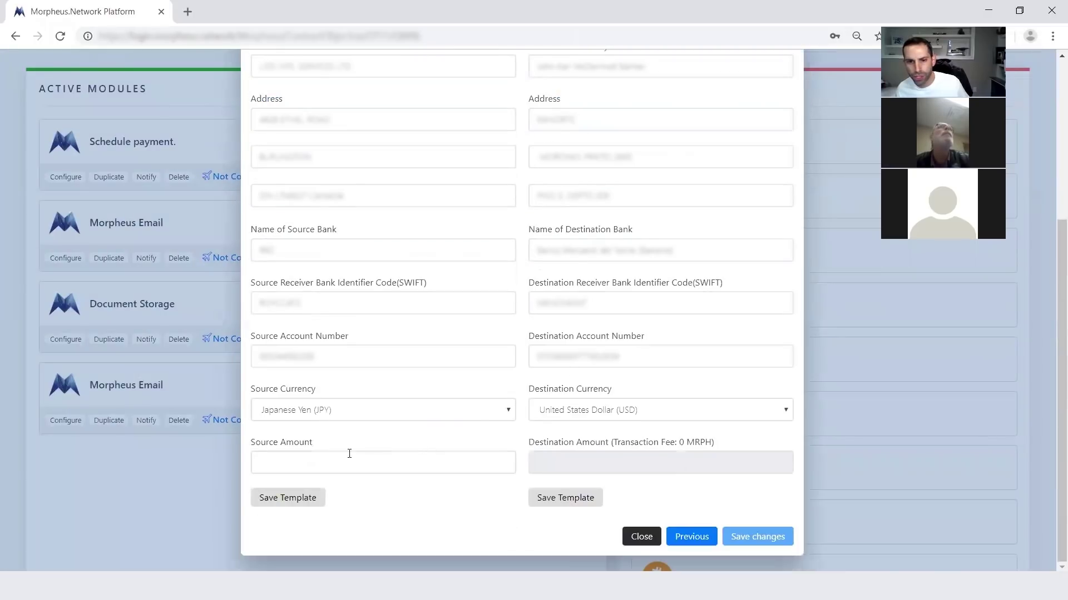
click(382, 413)
click(384, 412)
key(u)
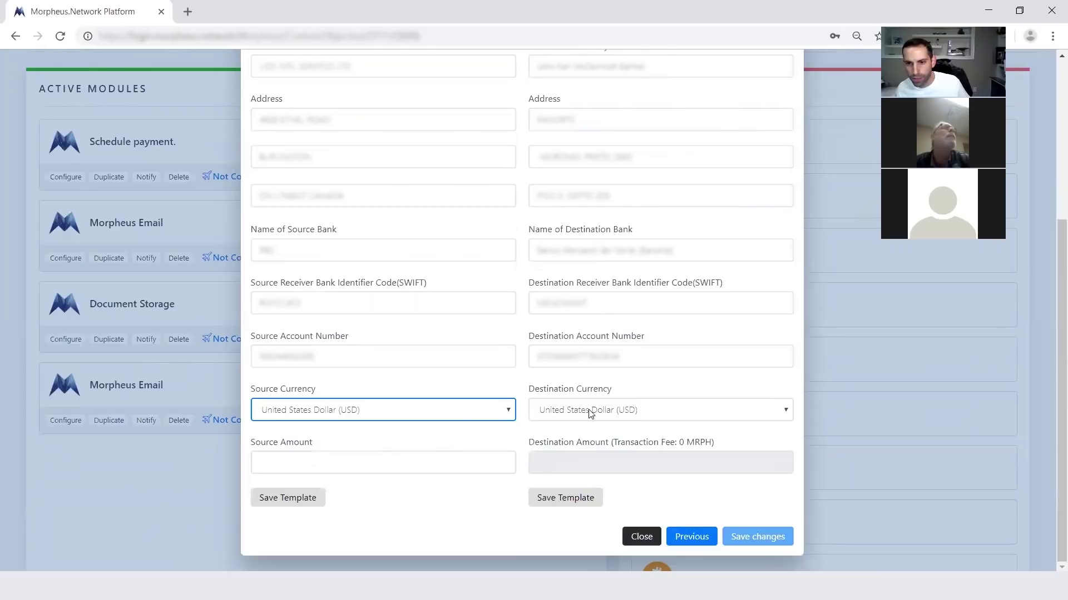
click(331, 463)
text(5)
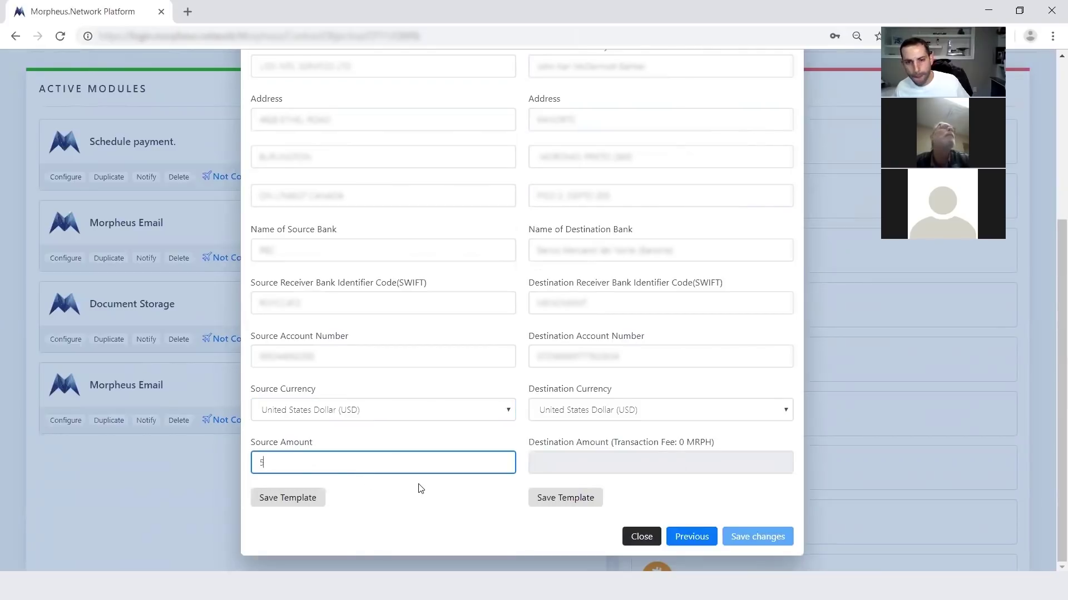
click(543, 481)
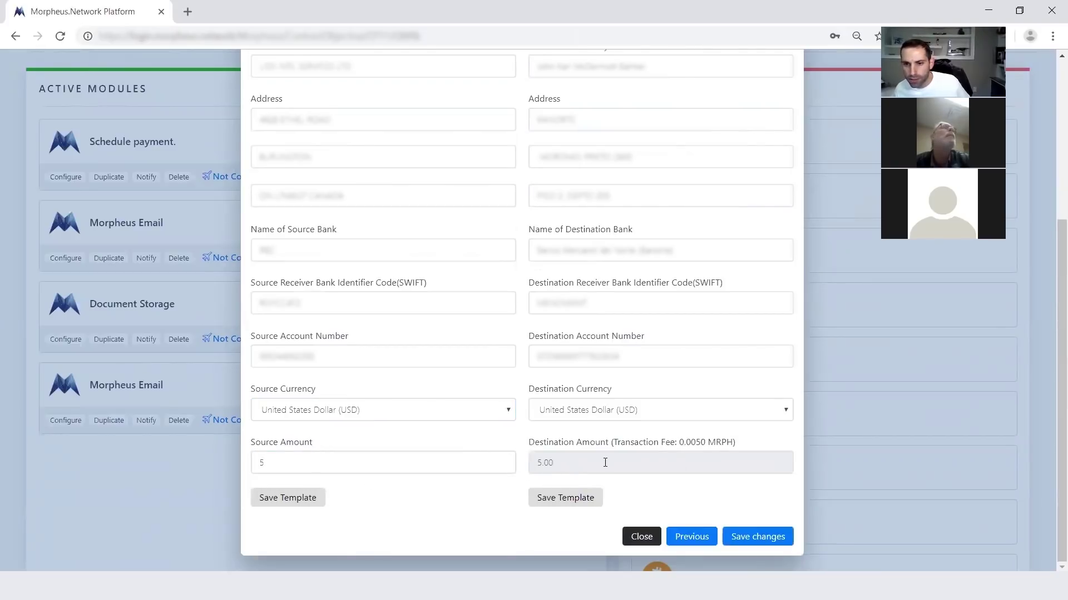
- Save the Schedule payment settings and copy the recipient's e-mail address from Notepad
click(770, 537)
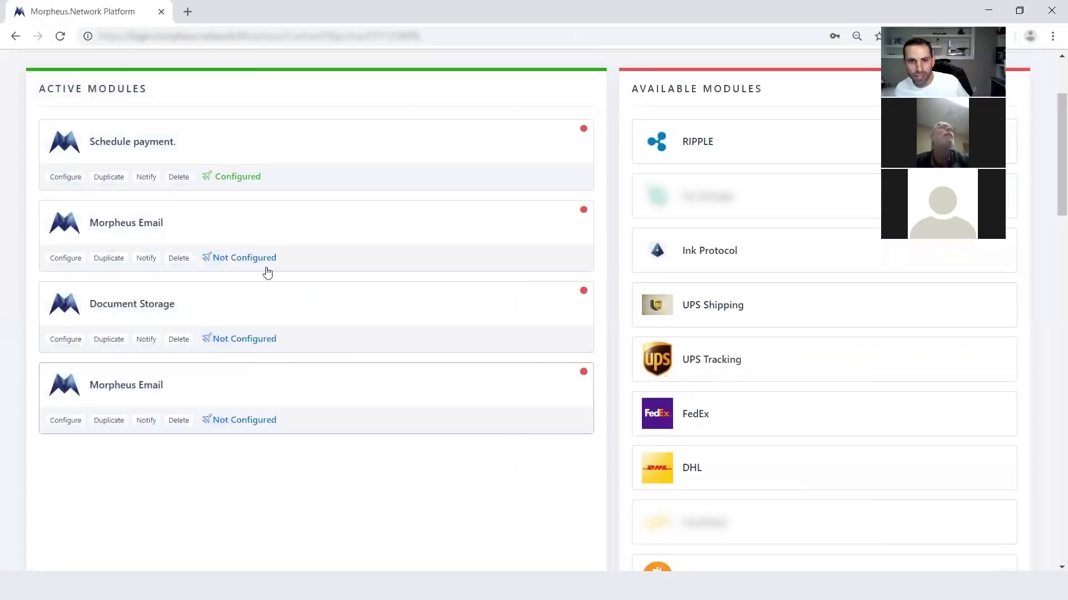
click(67, 259)
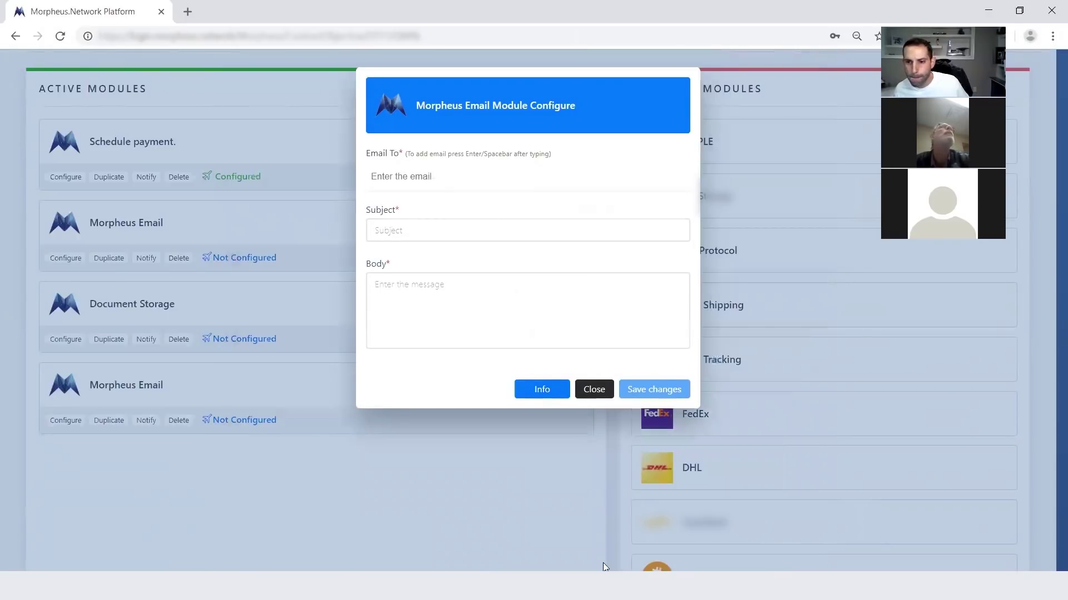
mouse_move(596, 586)
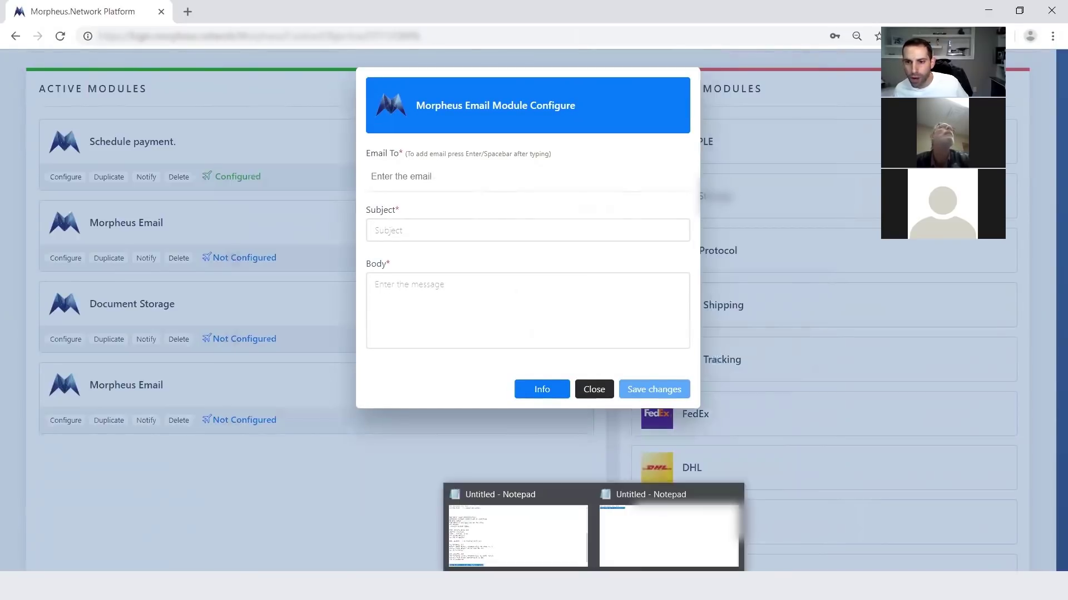
click(632, 553)
right_click(196, 128)
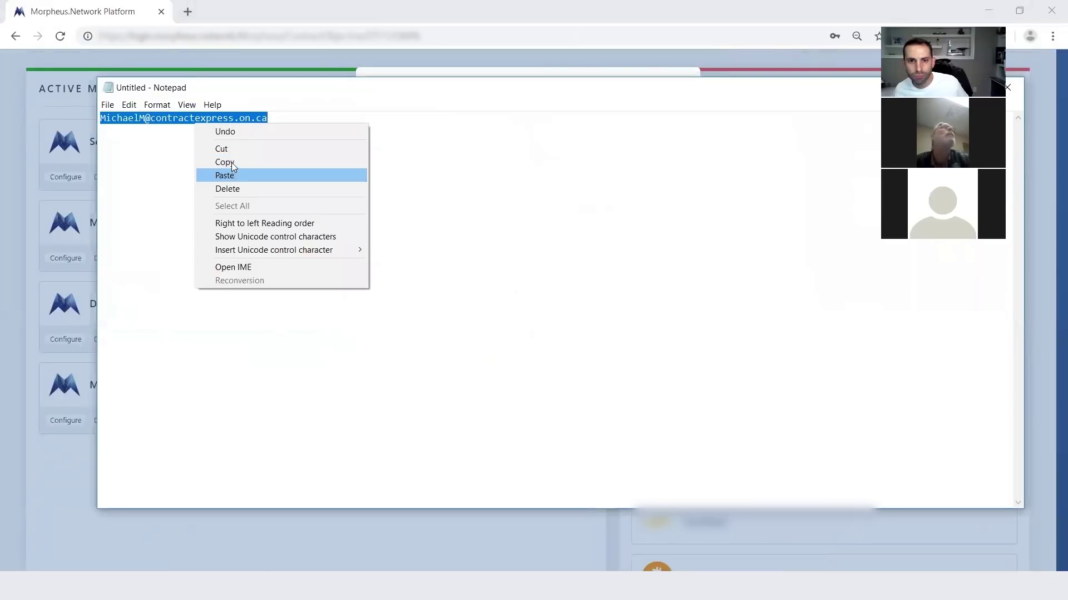
click(231, 161)
click(24, 289)
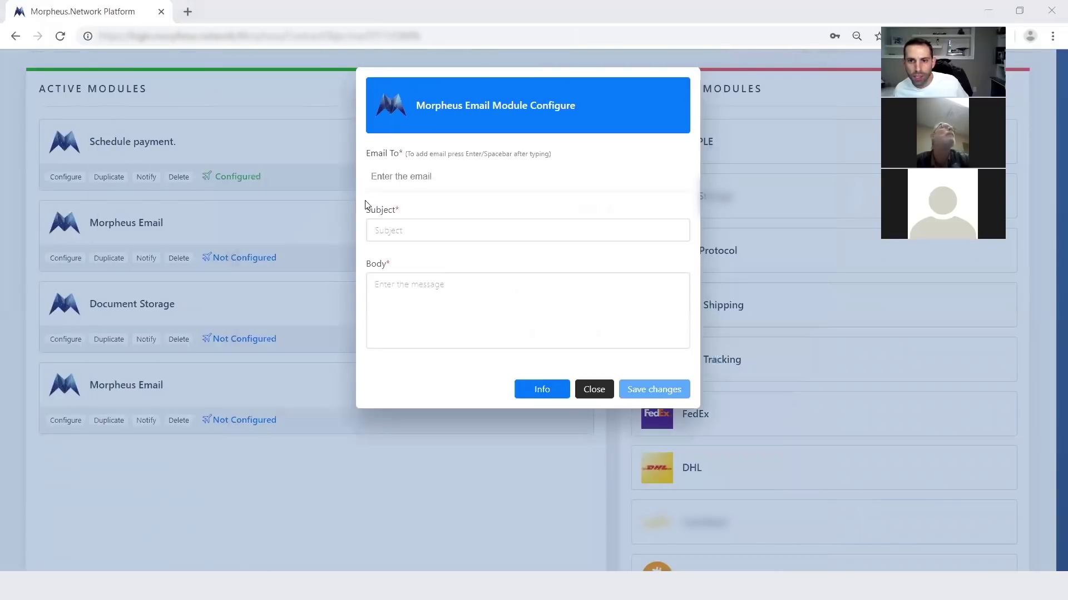
- Configure the first Morpheus Email: pasted recipient, subject 'the payment has completed', body 'Expect the documents shortly'
click(423, 180)
key(ctrl+v)
key(Return)
click(429, 232)
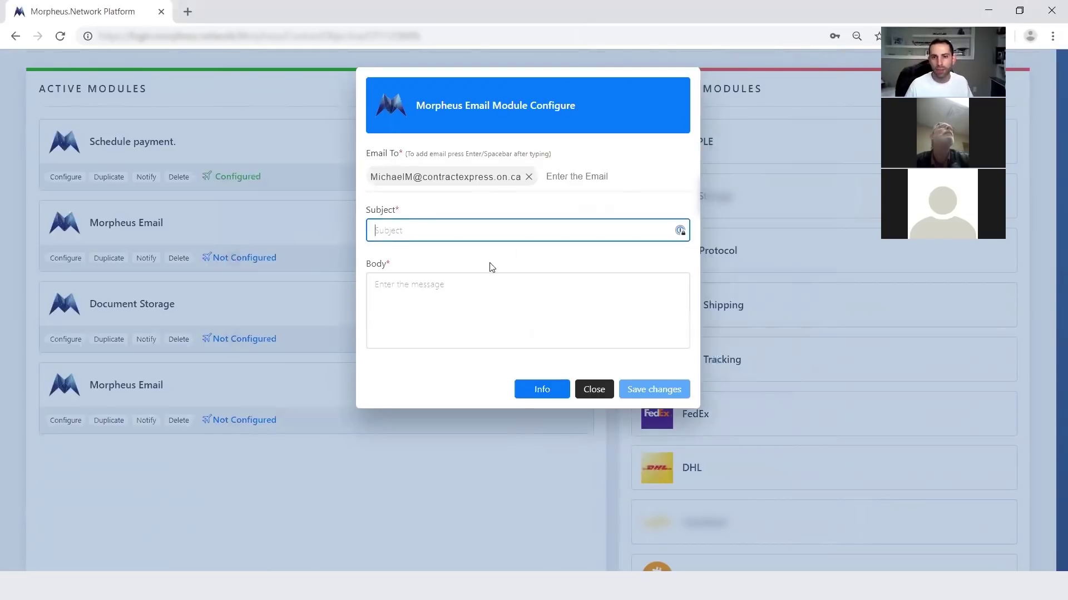
text(the payment has completed)
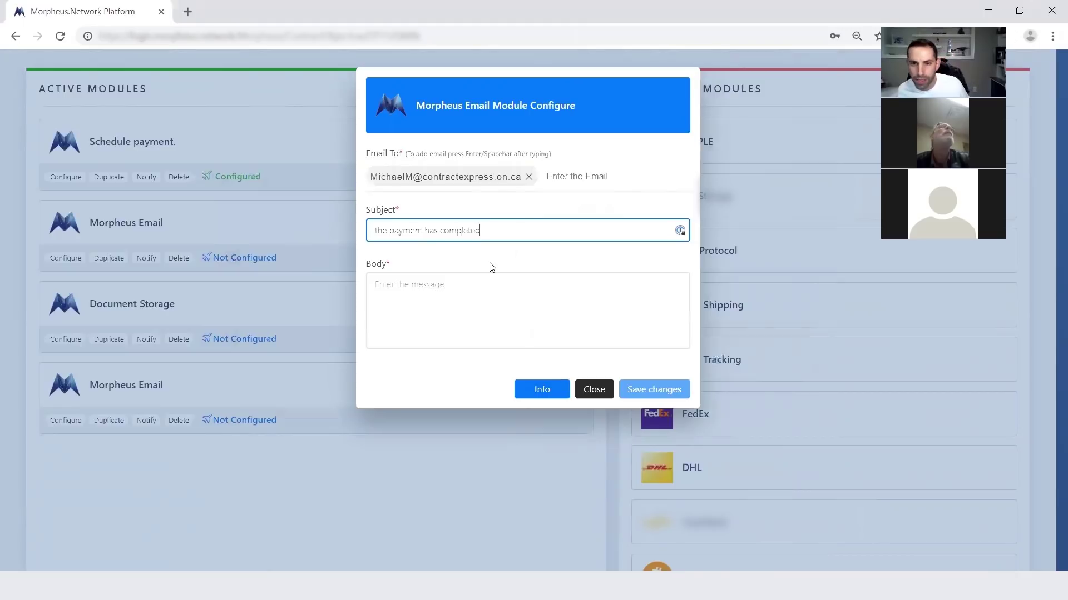
click(462, 274)
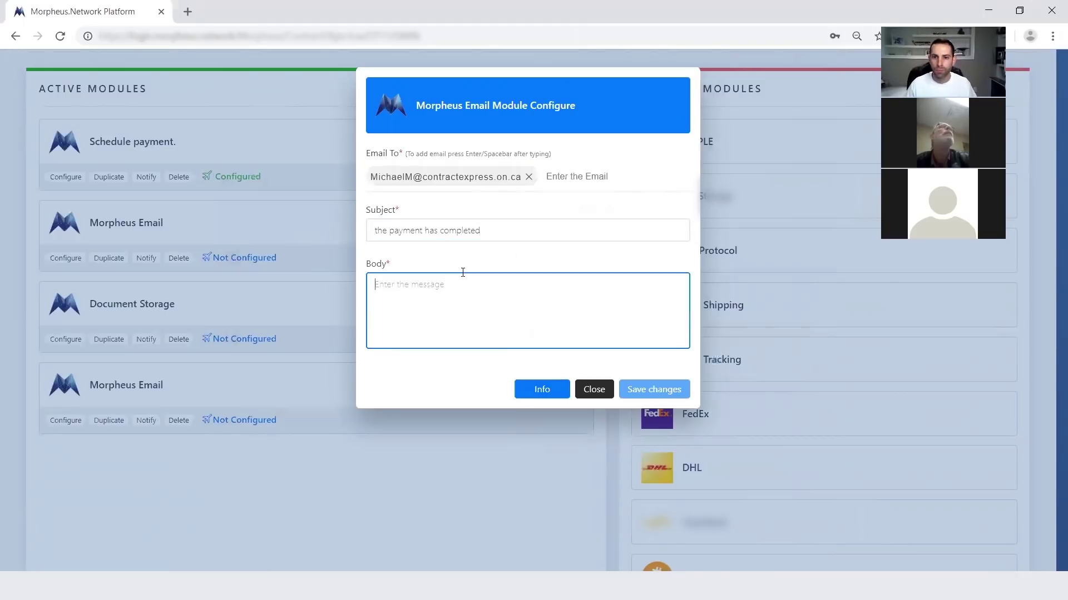
text(Expect the d)
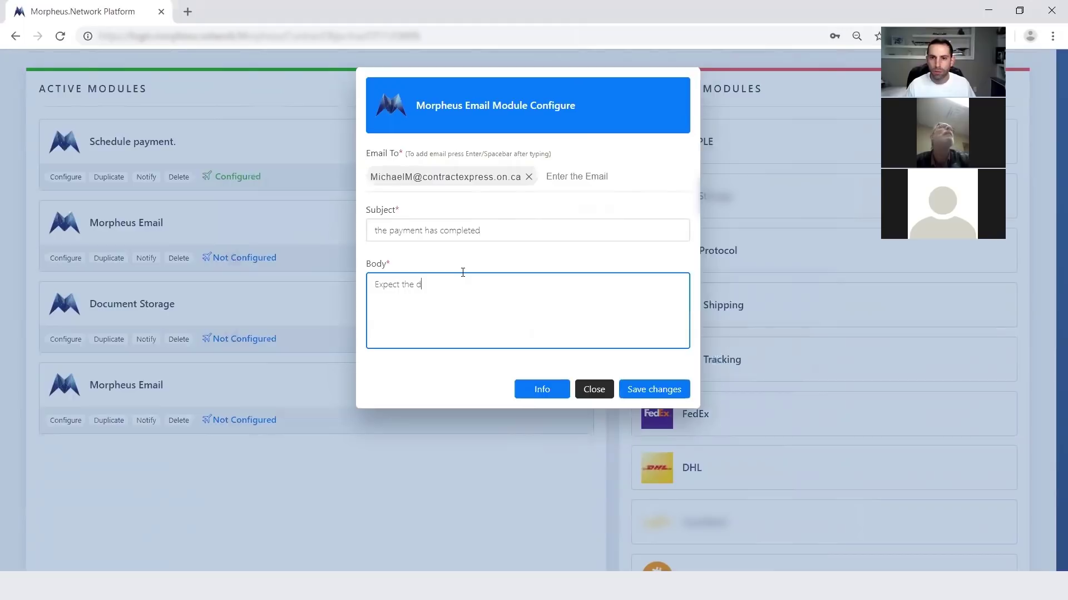
text(ocuments short)
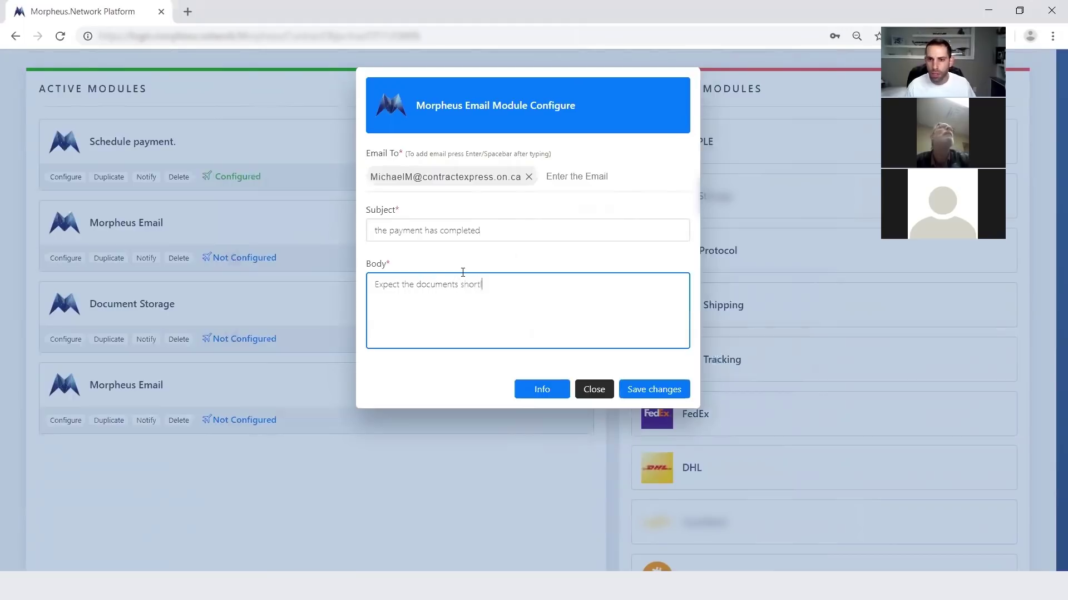
text(ly)
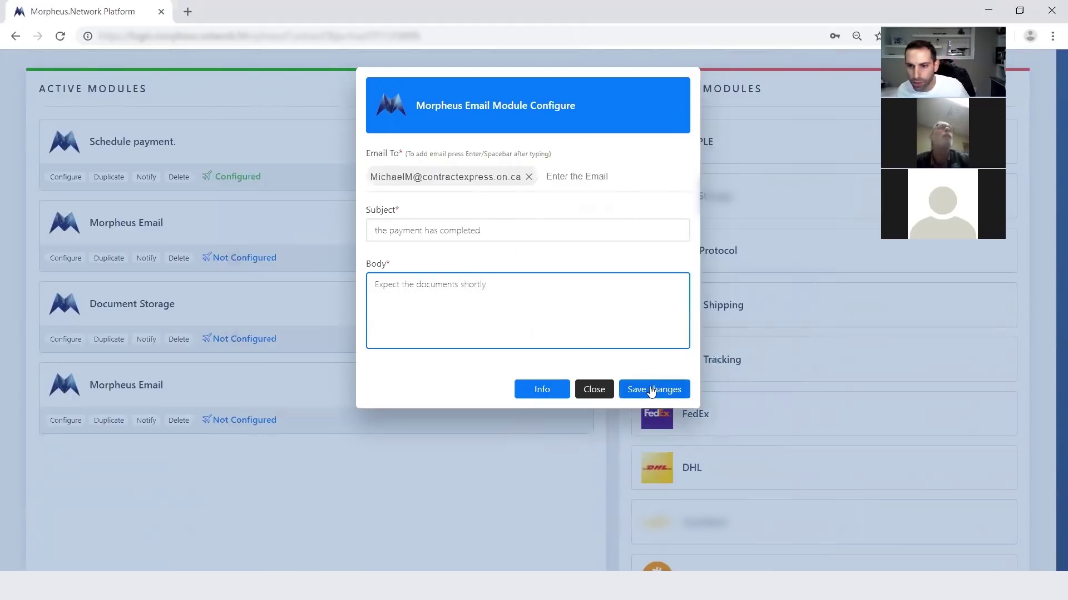
click(655, 388)
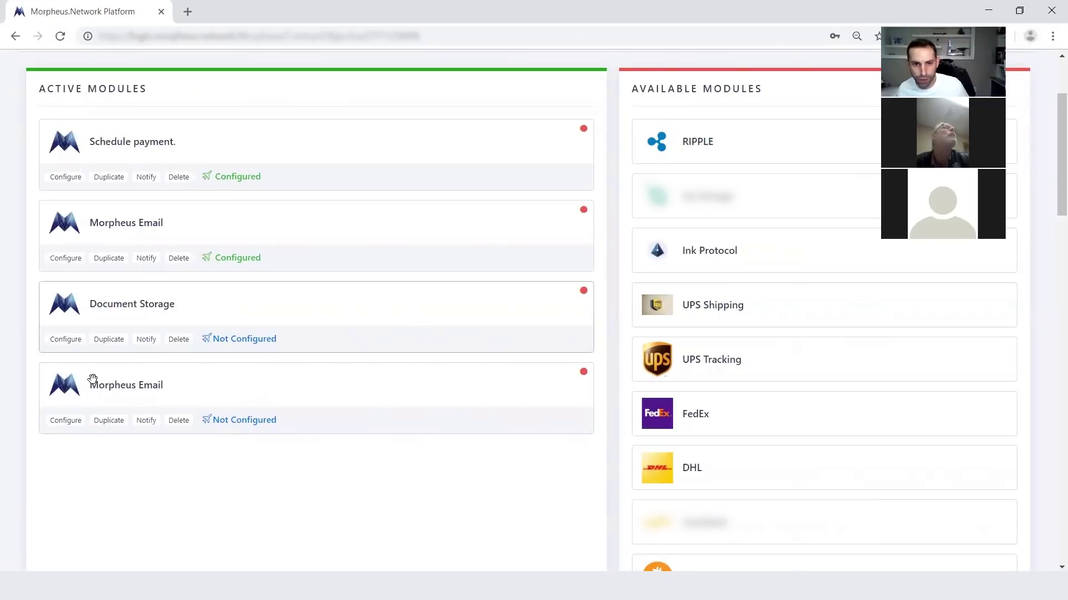
- Configure Document Storage with title 'ship docs', the shipping PDF, the notification e-mail and Document tag
click(66, 339)
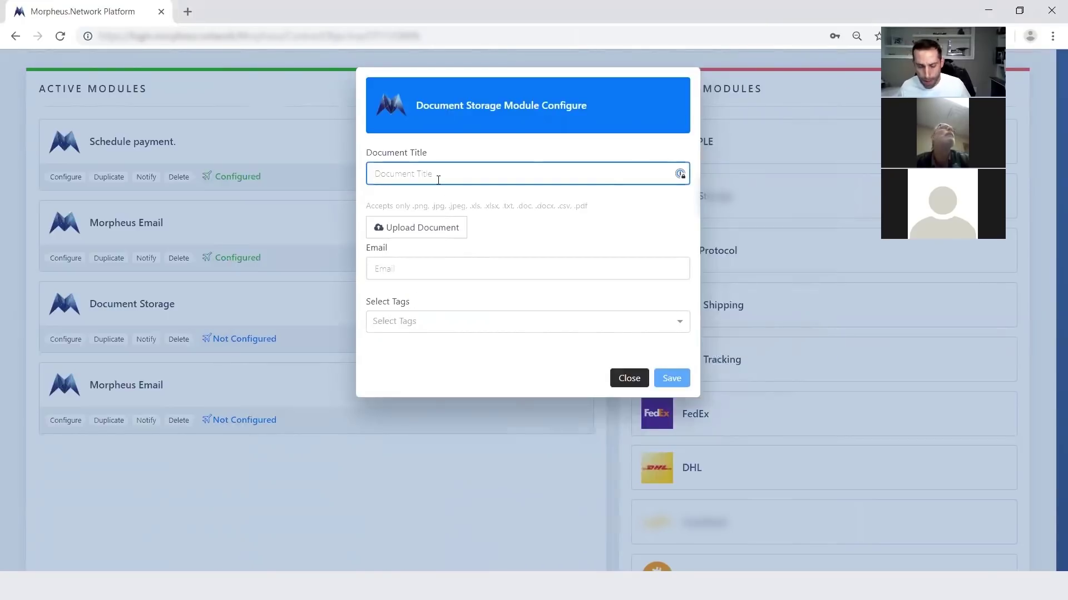
text(ship docs)
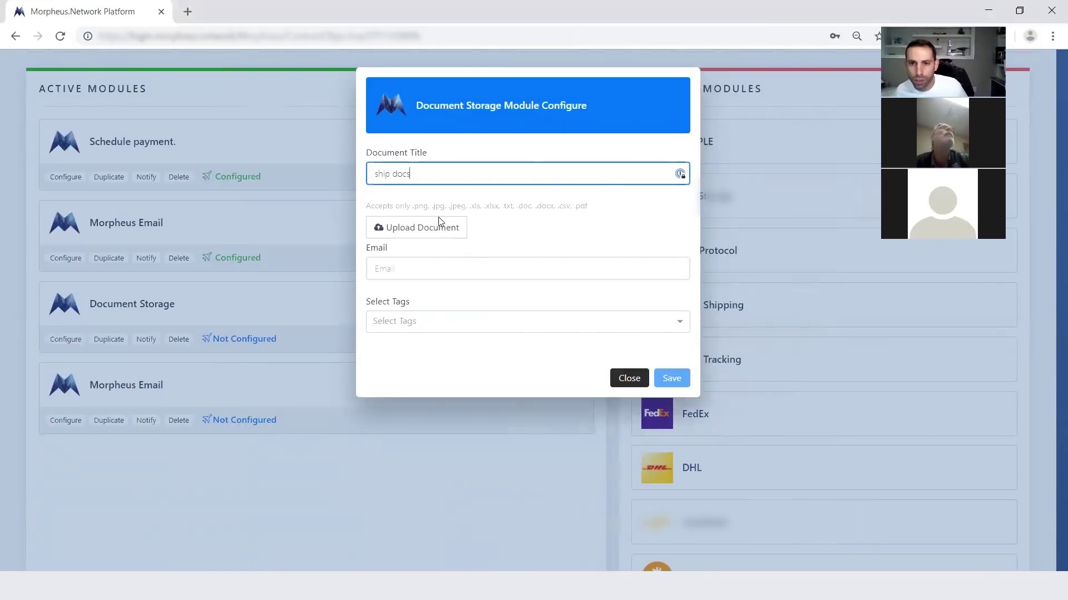
click(433, 232)
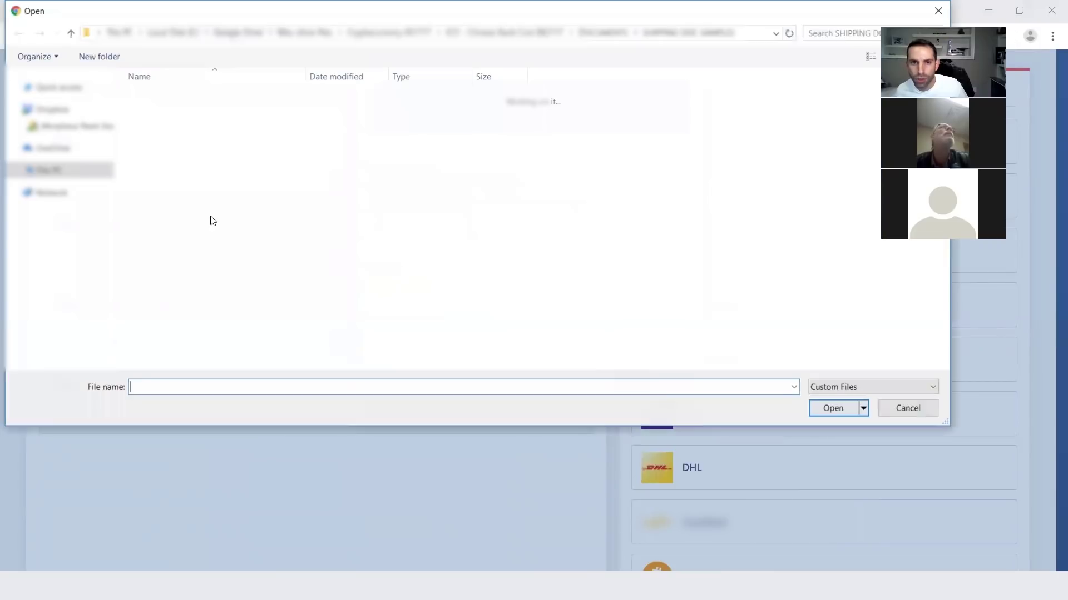
double_click(192, 96)
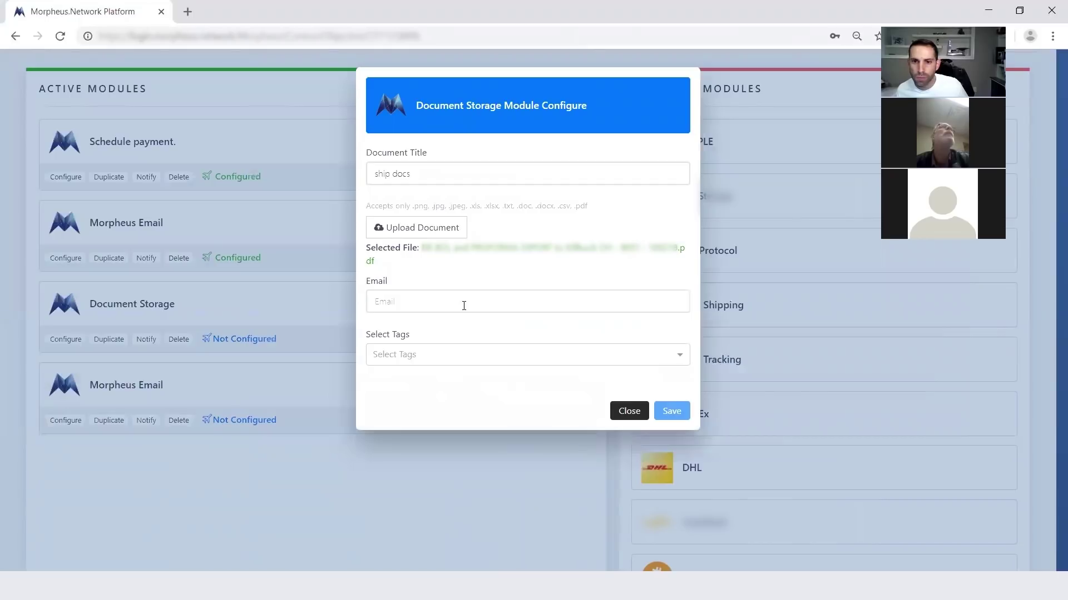
click(464, 306)
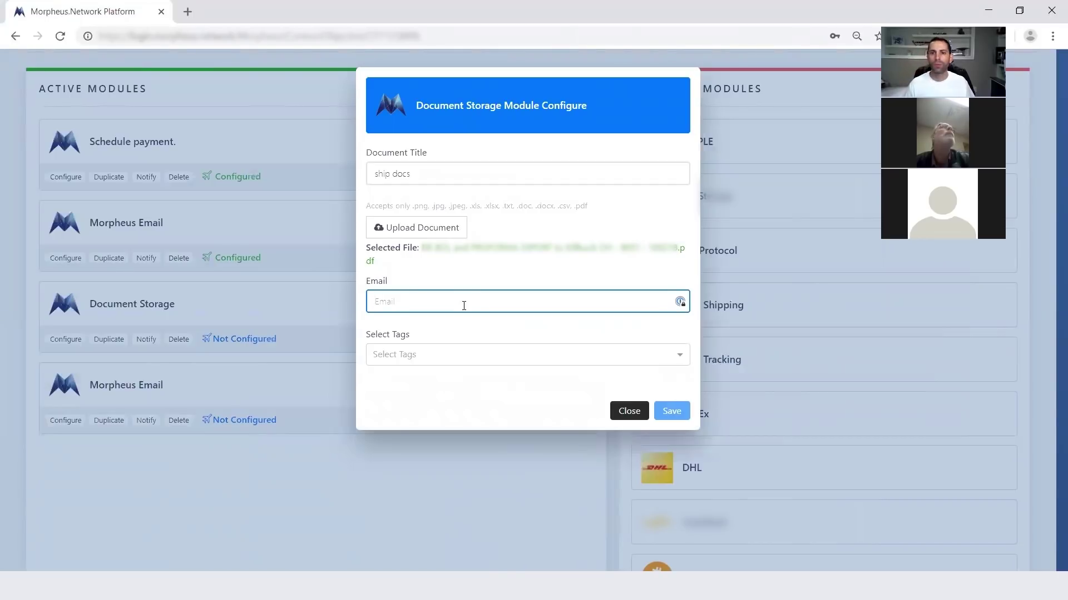
key(ctrl+v)
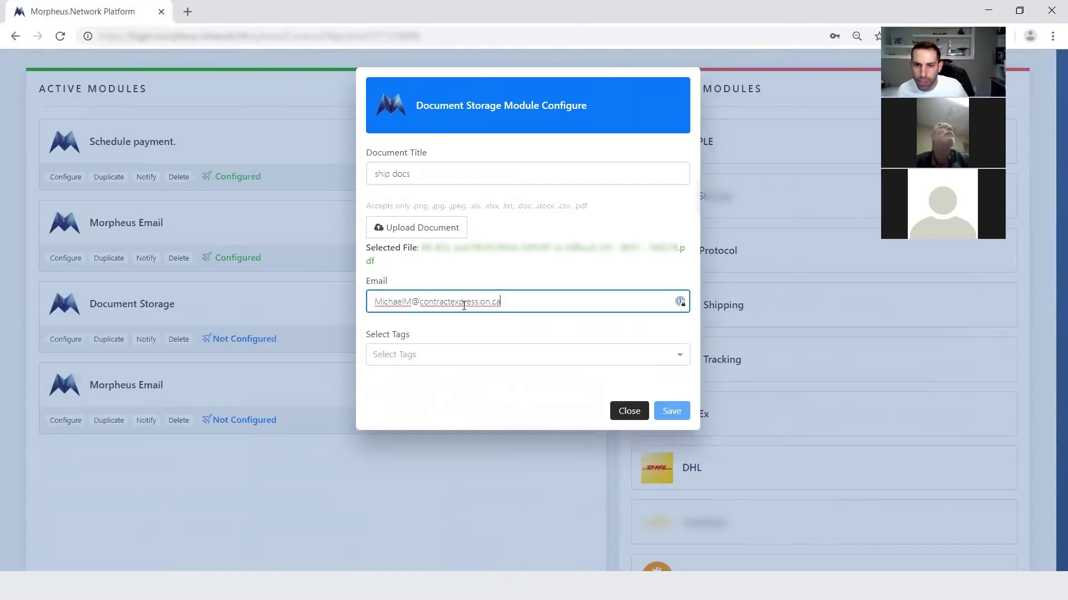
click(420, 359)
click(406, 405)
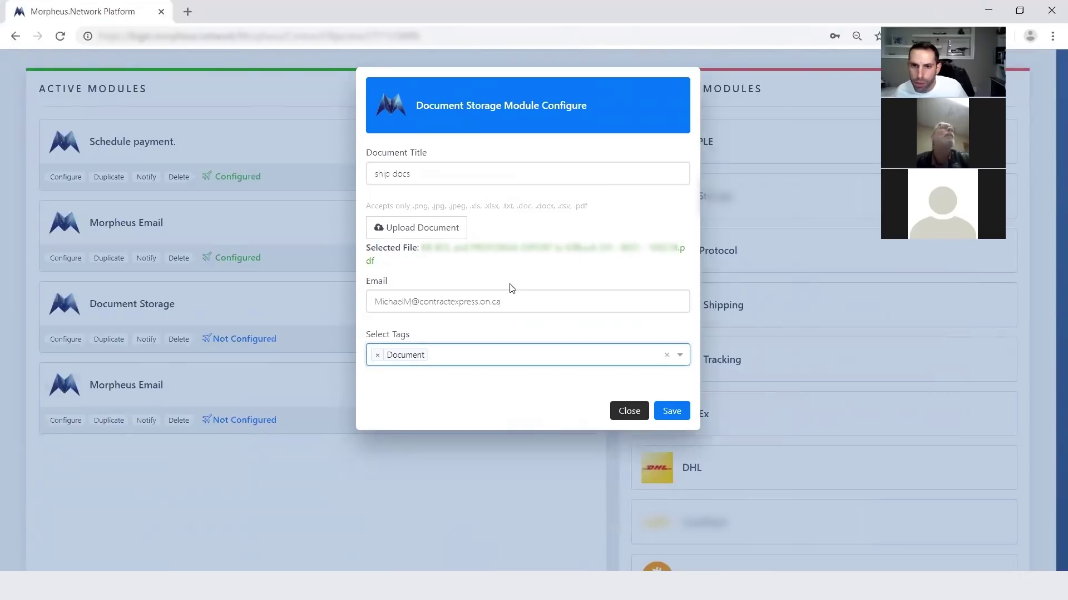
click(473, 275)
click(672, 414)
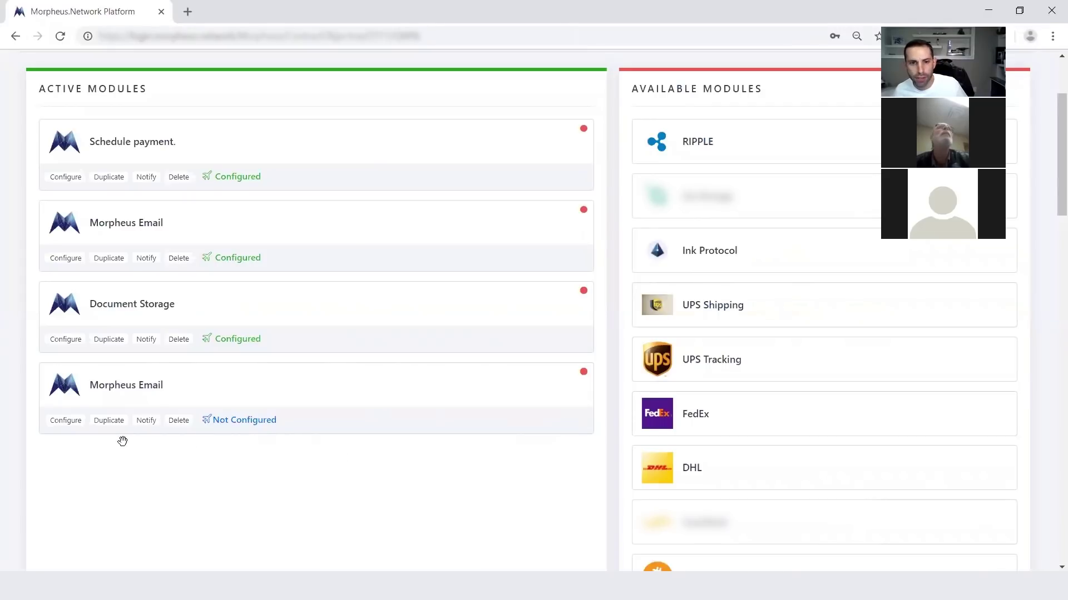
- Give the second Morpheus Email the pasted recipient, subject 'setup the shipment' and body 'Let's do a cross border!'
click(67, 423)
click(501, 188)
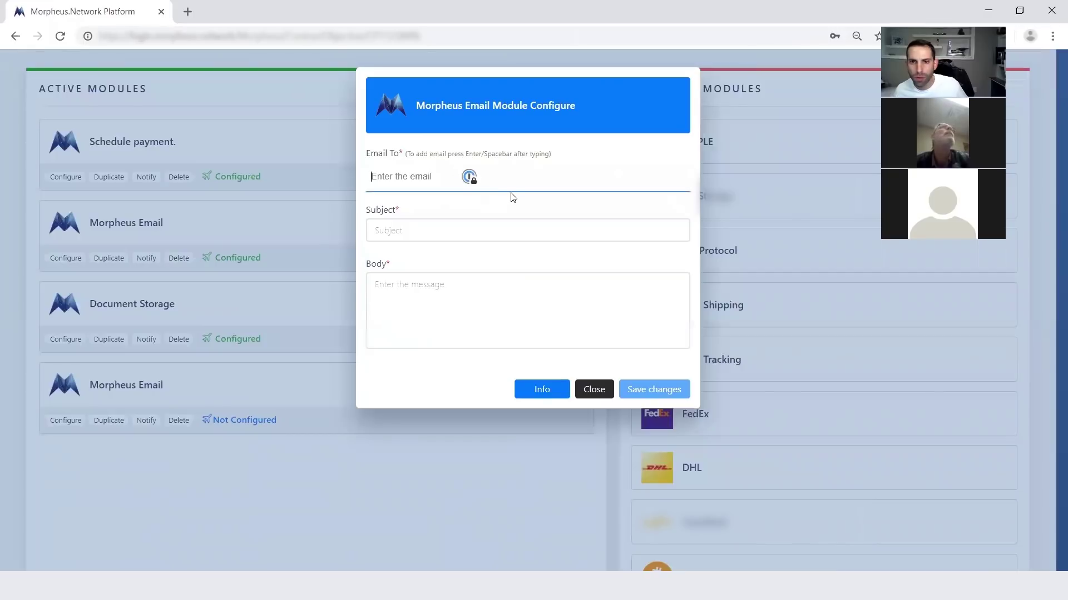
key(ctrl+v)
key(Return)
click(420, 225)
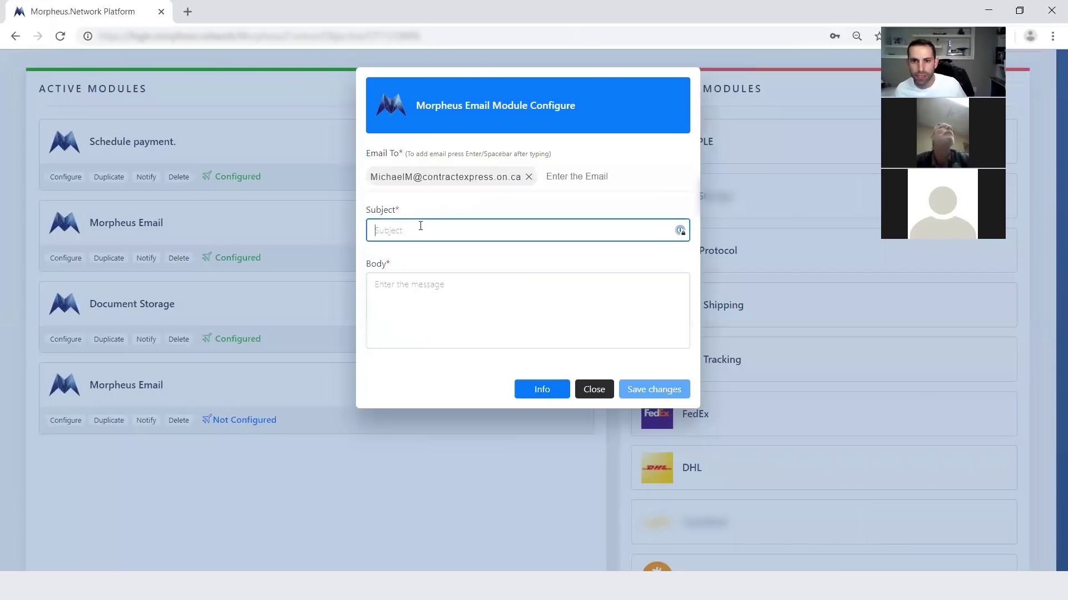
text(s)
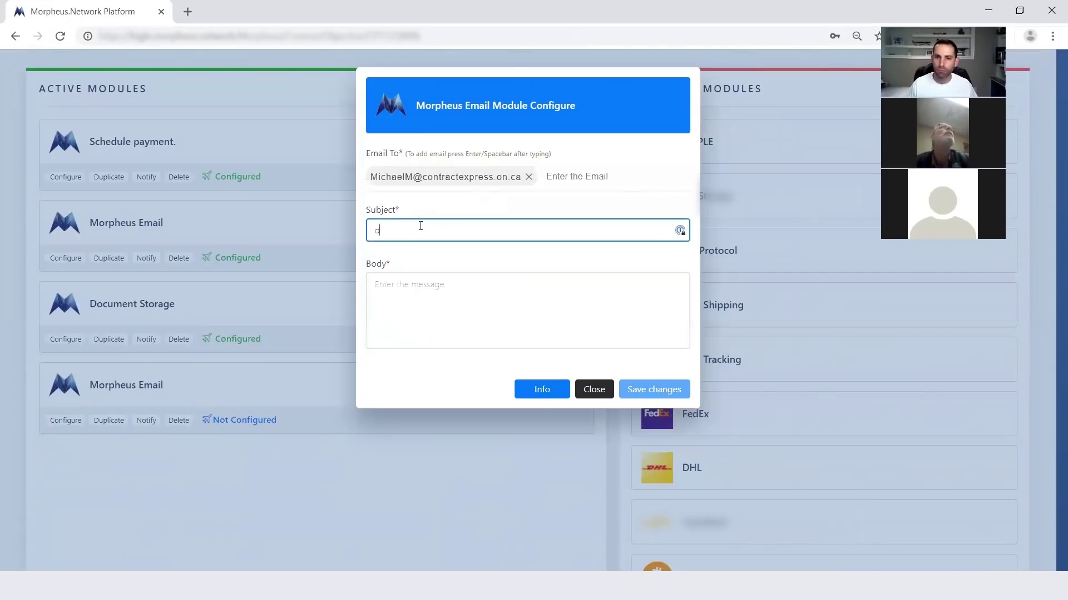
key(BackSpace)
text(setup the)
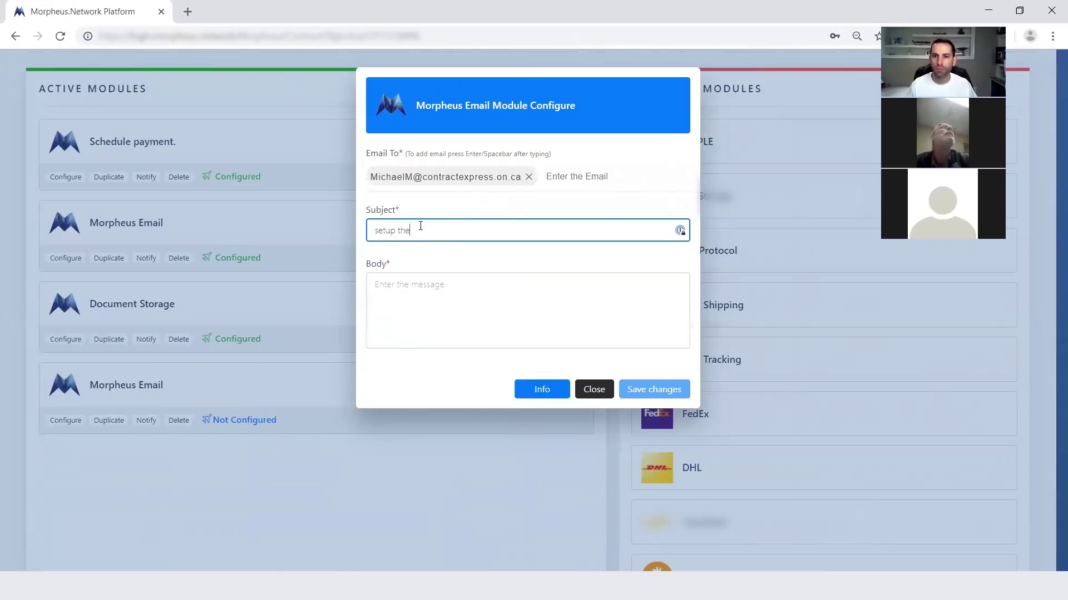
text(shipment)
key(Tab)
text(Le)
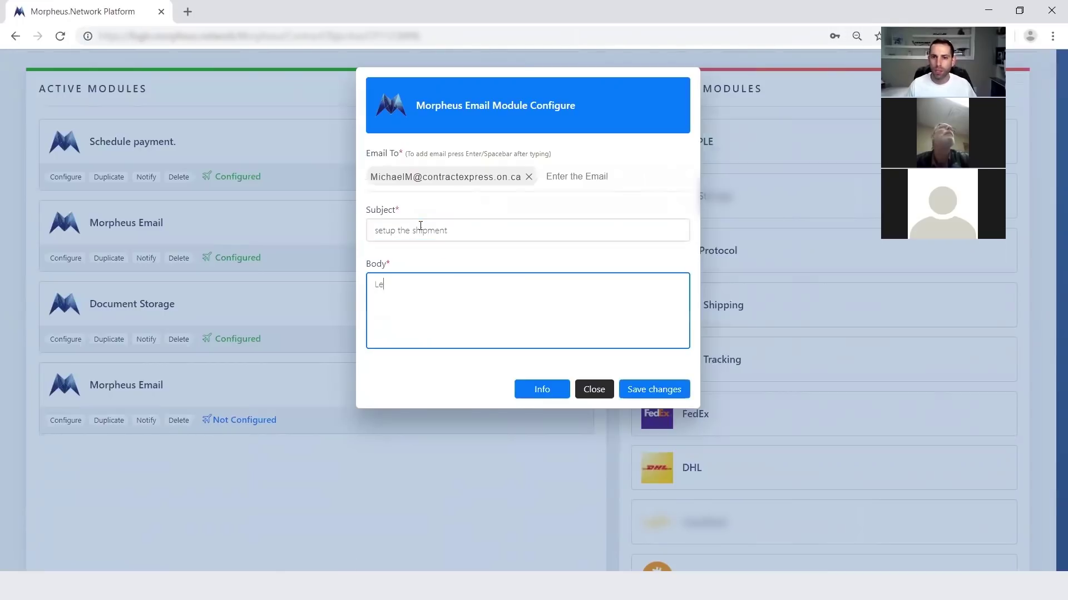
text(t's do a c)
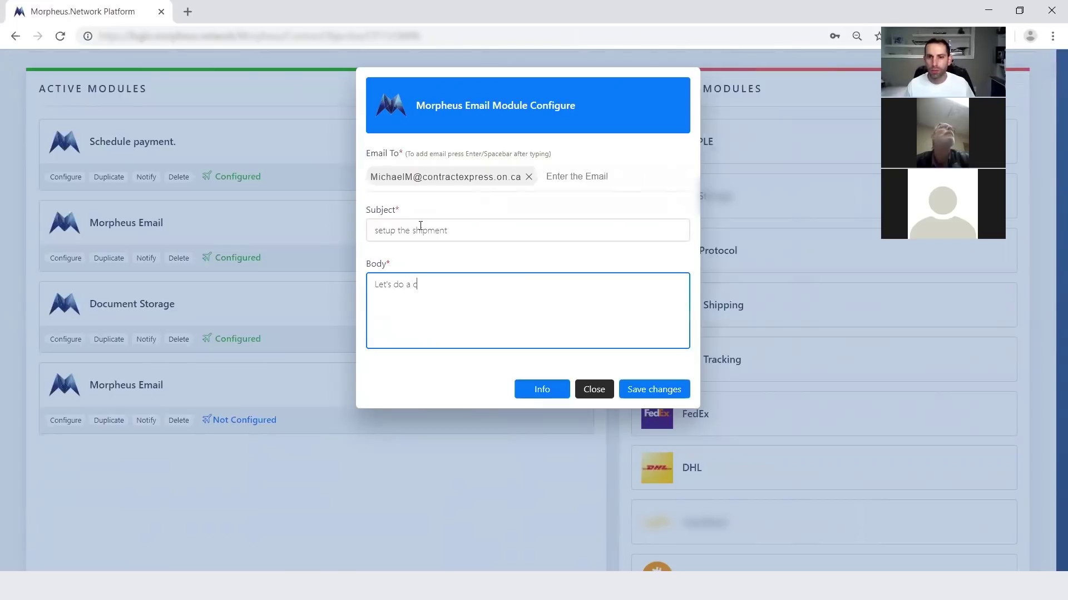
text(ross border!)
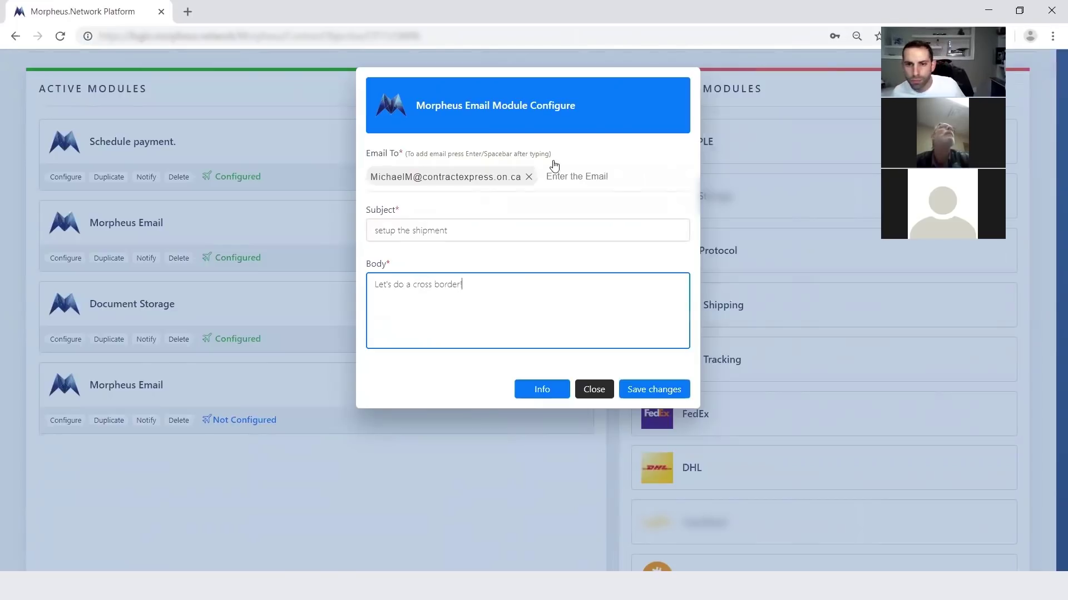
click(651, 389)
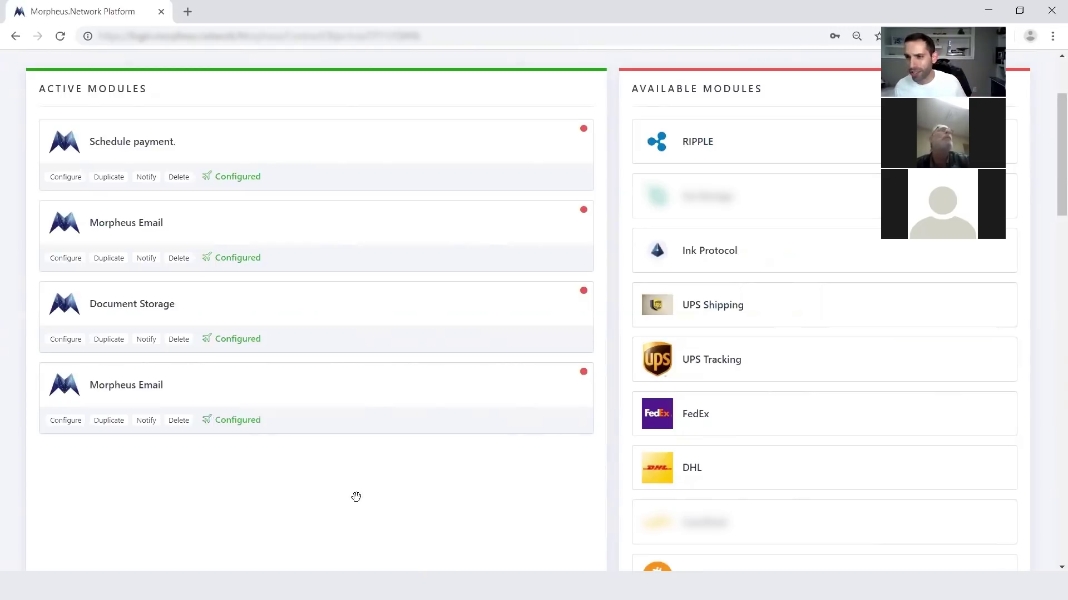
- Save the finished contract and open its Contract Progress from View Contracts
scroll(788, 271, up, 3)
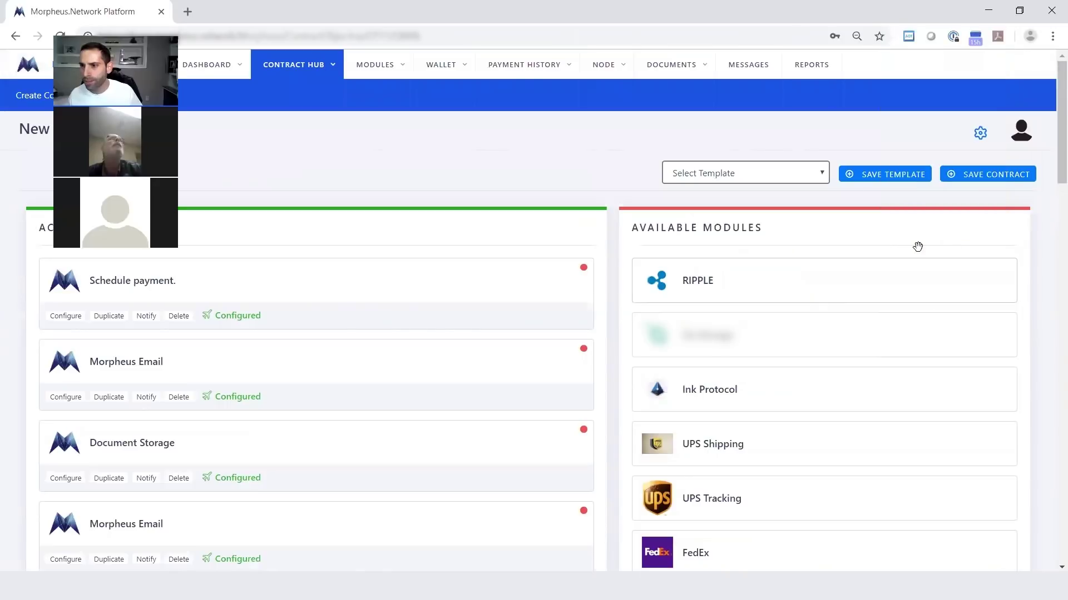
click(1012, 176)
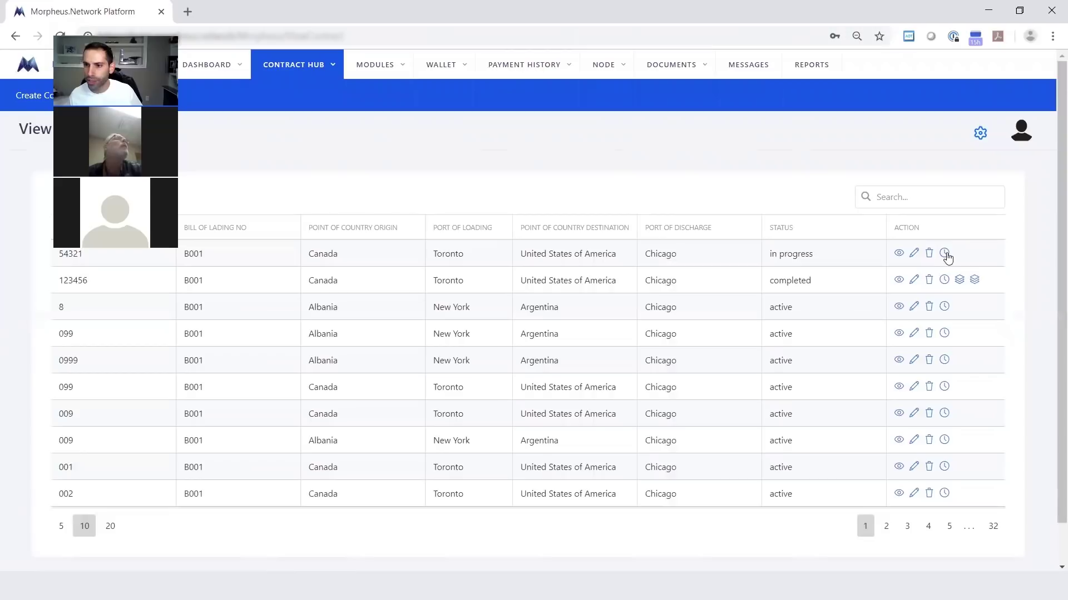
click(944, 253)
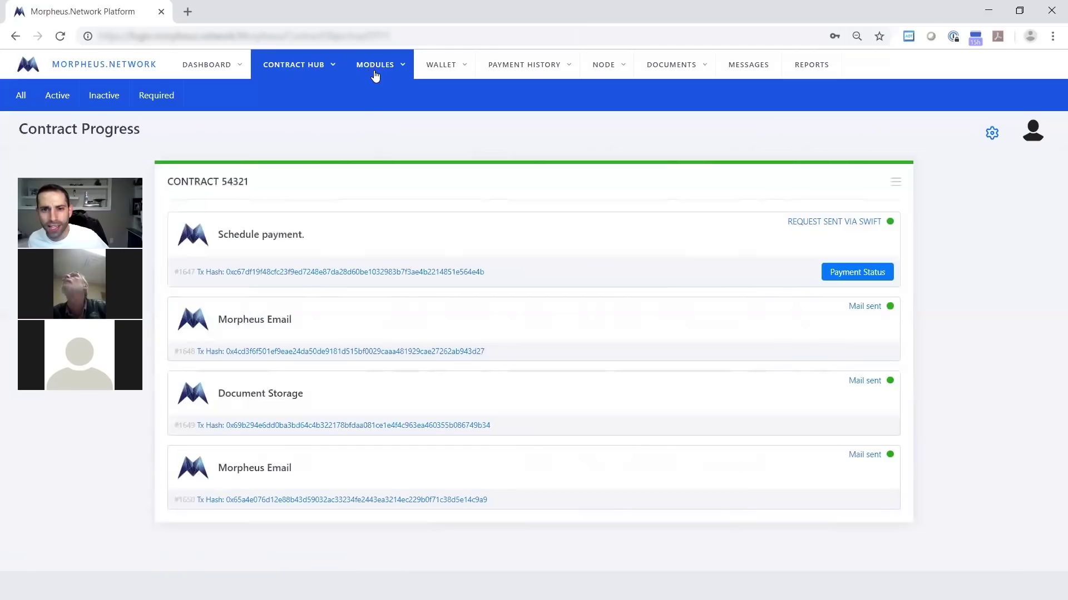
- From View Contracts, open contract 54321's transaction record on Etherscan
mouse_move(296, 83)
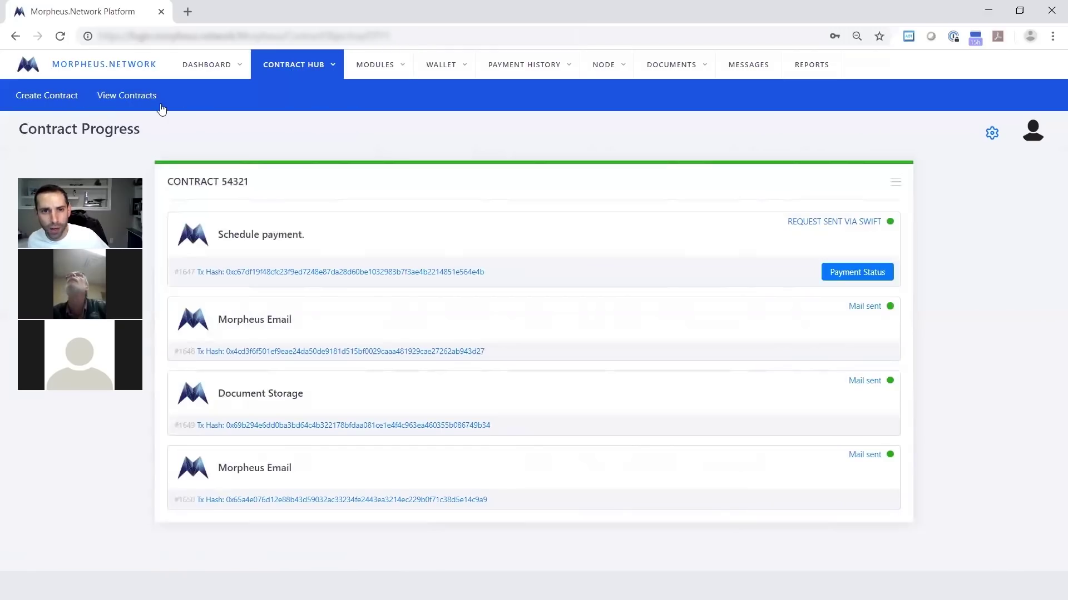
click(144, 99)
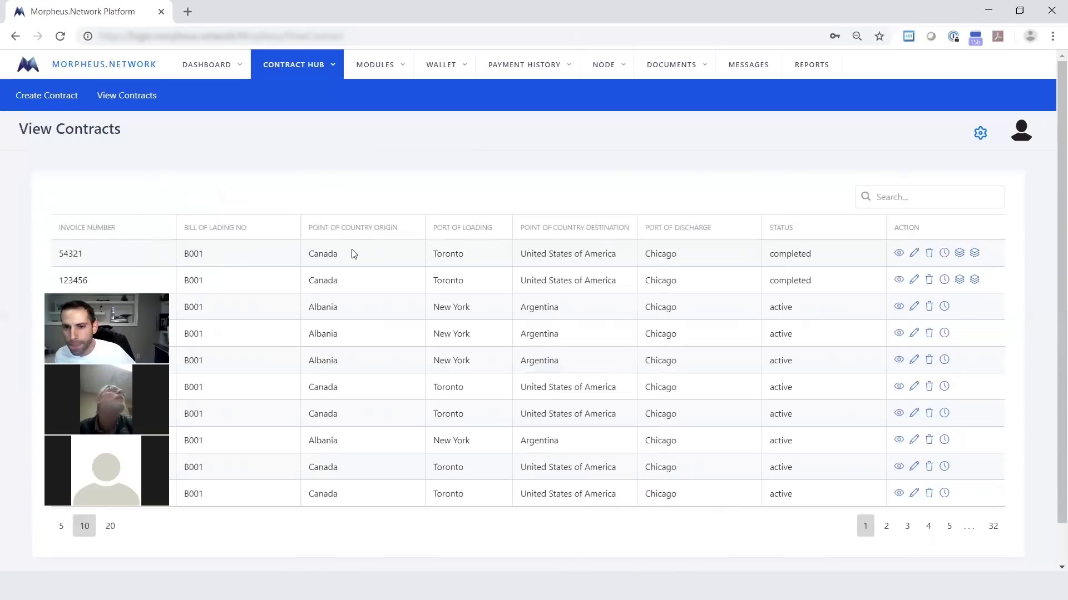
click(959, 255)
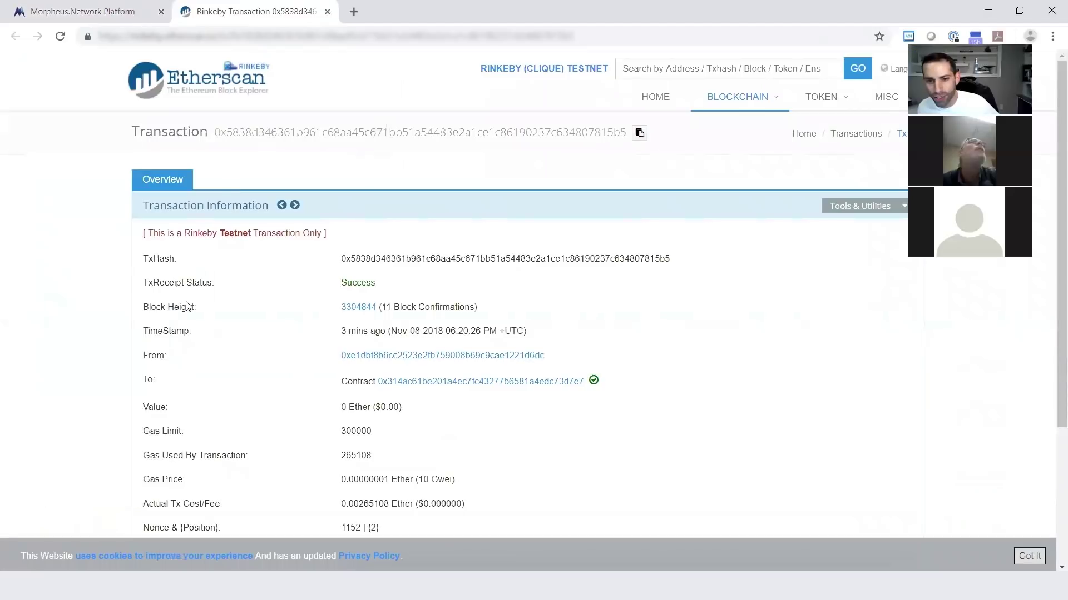
- Show the transaction's Input Data decoded as UTF-8 text
scroll(369, 441, down, 4)
click(372, 434)
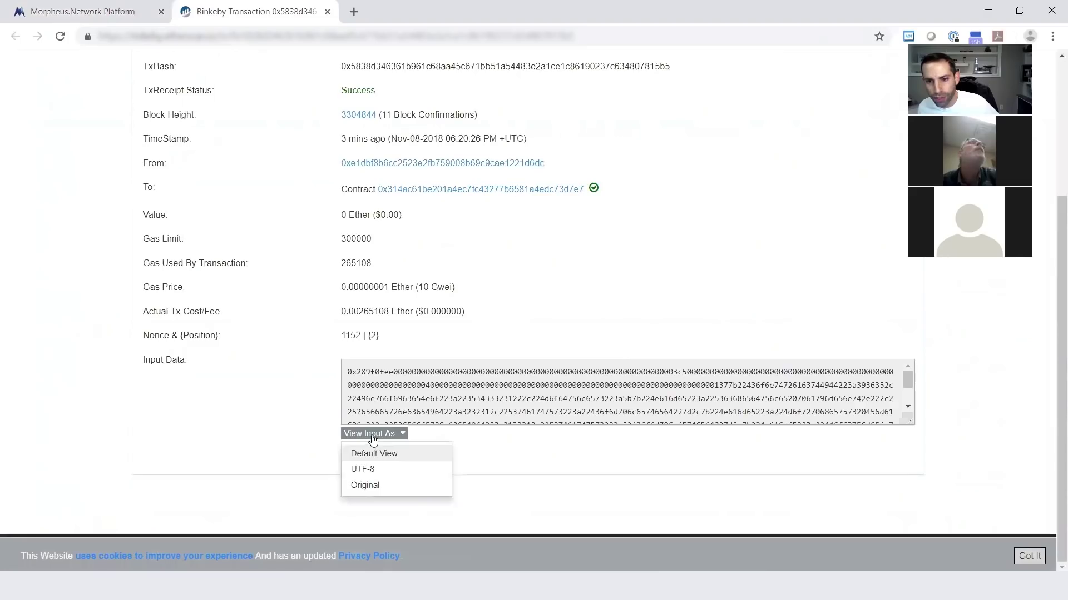
click(382, 470)
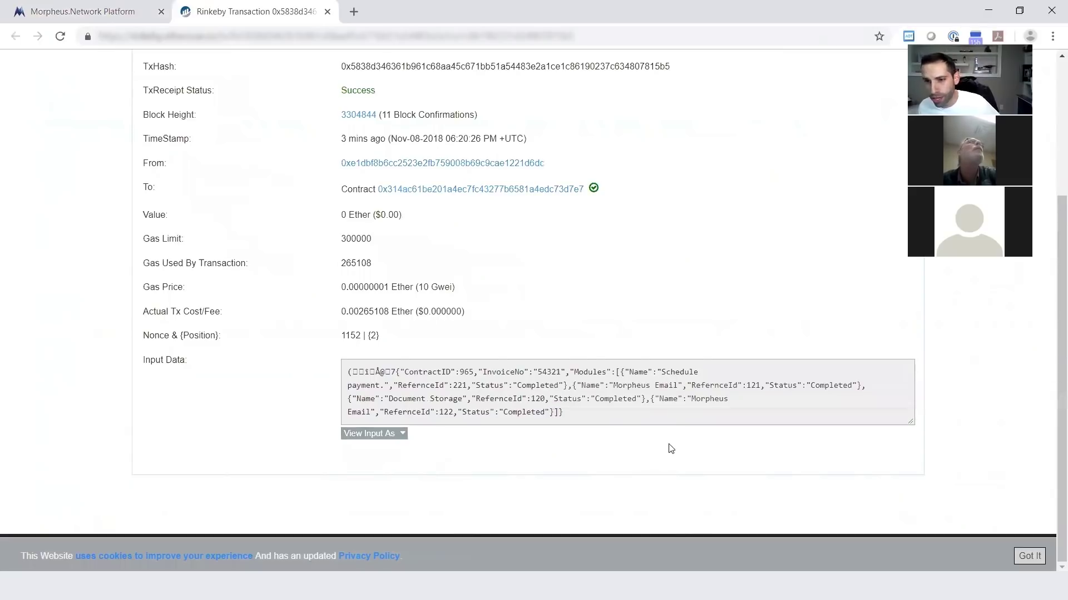
- Highlight the Schedule payment, Morpheus Email and Document Storage module entries in the decoded data
drag(678, 386, 462, 396)
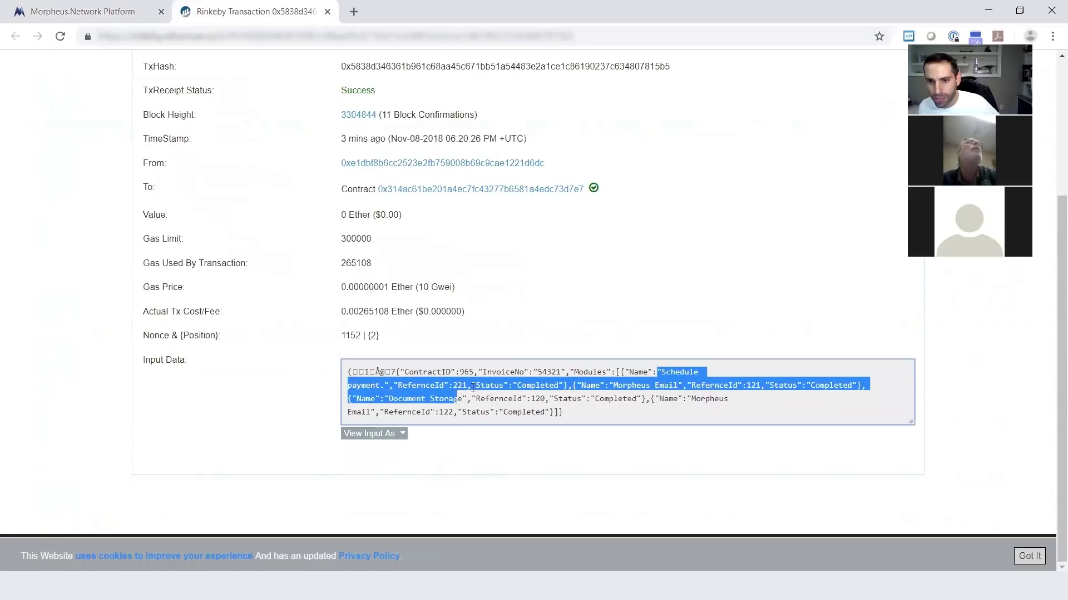
click(458, 385)
drag(681, 384, 612, 386)
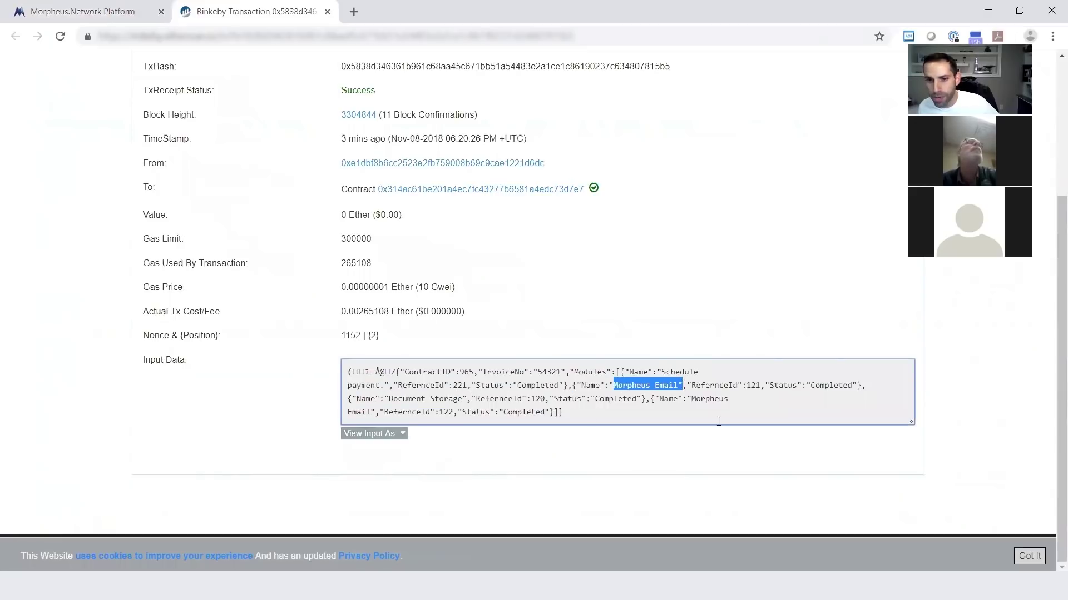
click(457, 420)
drag(392, 399, 472, 394)
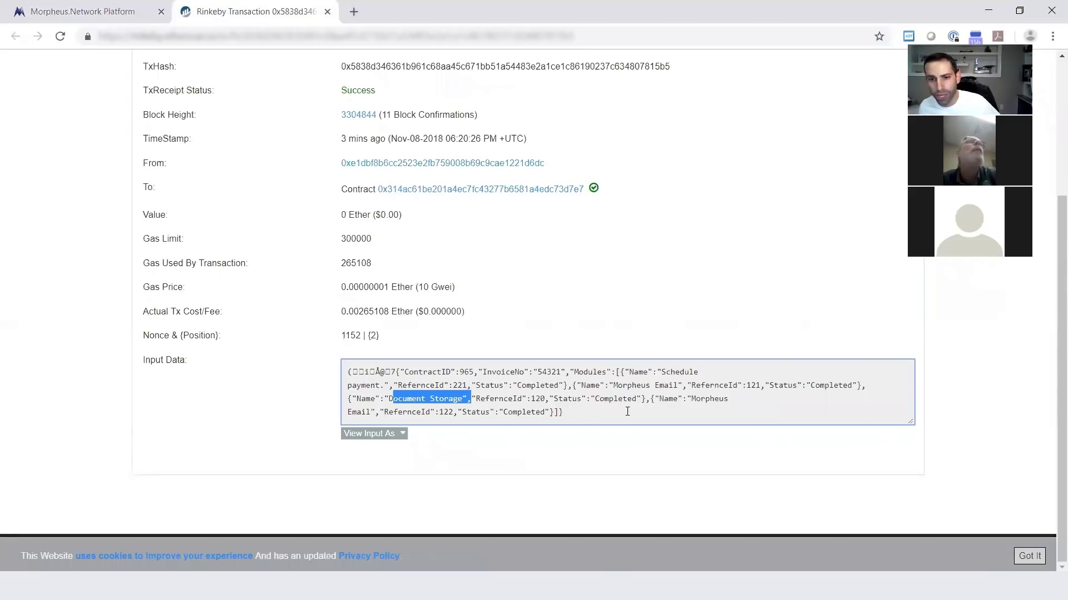
drag(669, 399, 693, 418)
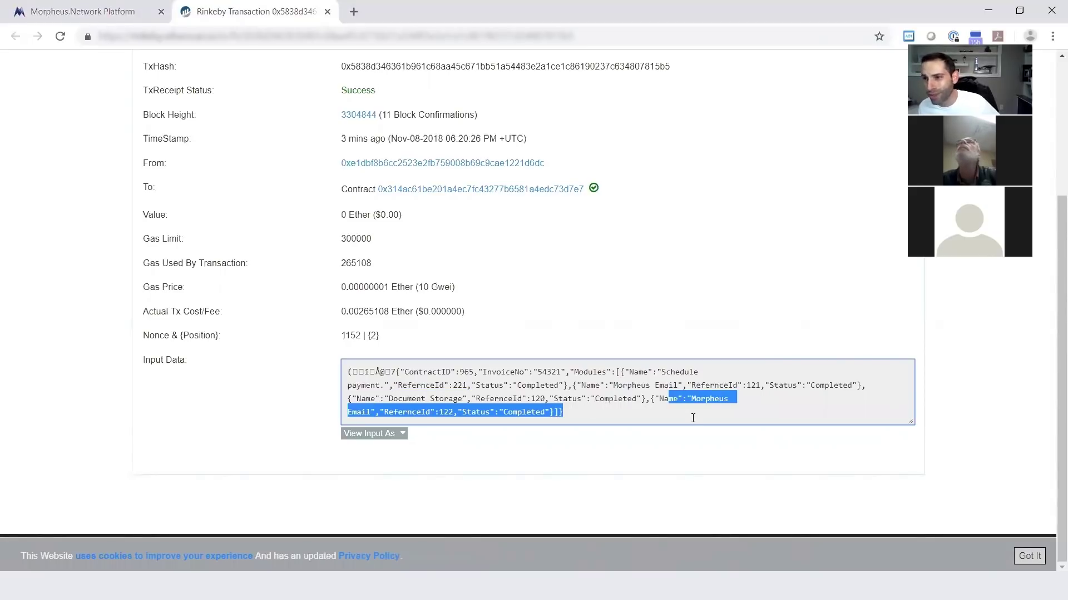
click(693, 419)
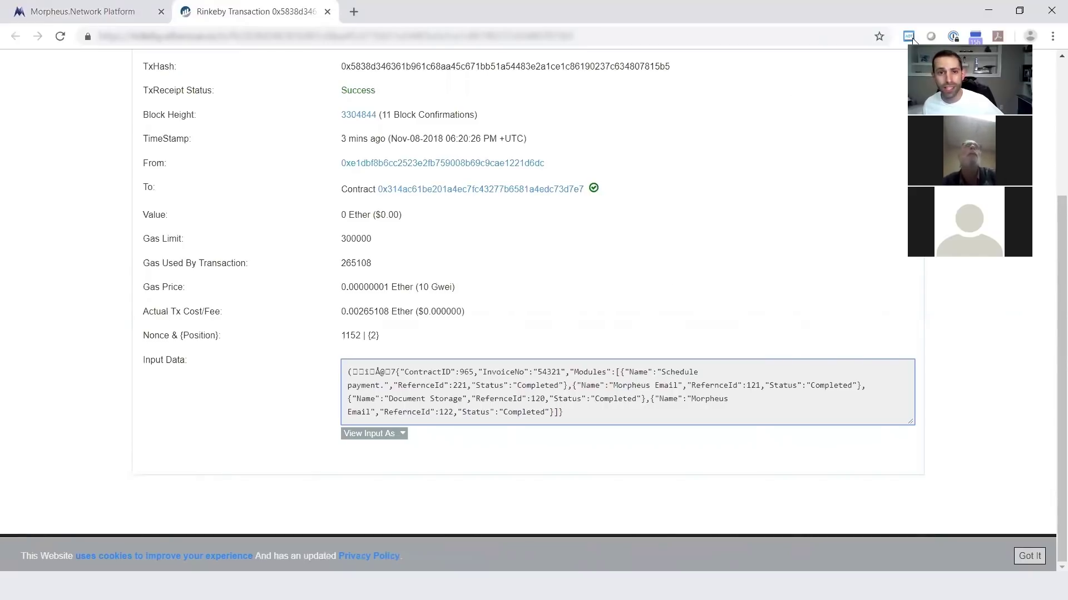
- Switch back to the Morpheus View Contracts list tab
key(ctrl+shift+Tab)
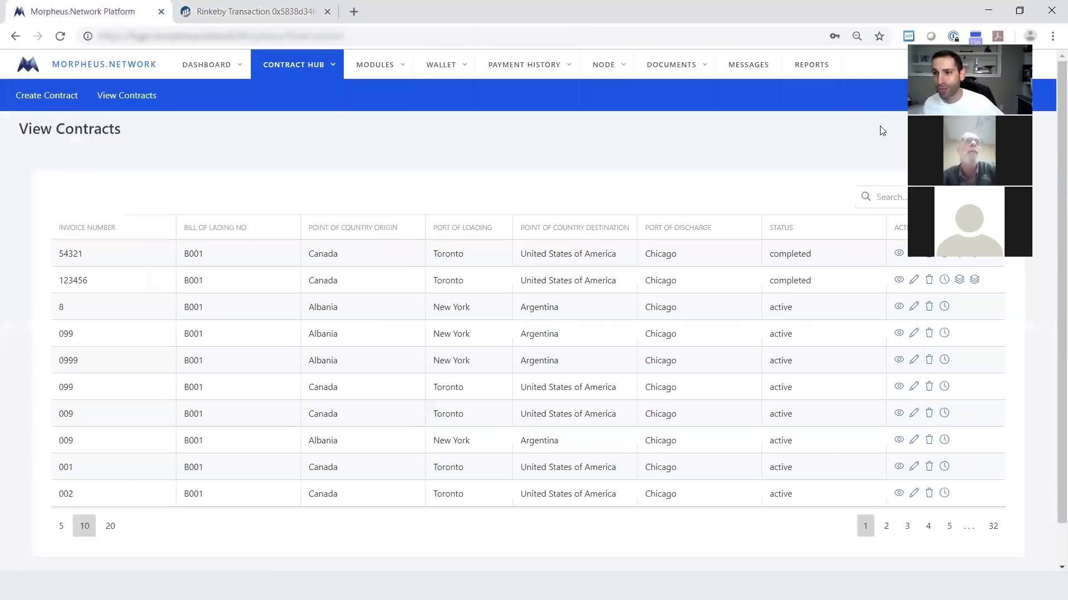